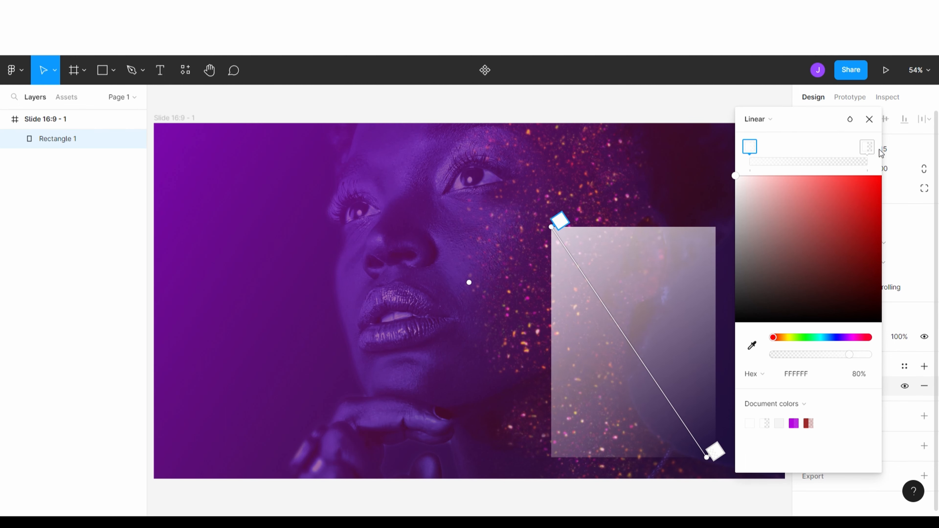
Step: Round the corners of the semi-transparent white rectangle to a radius of 50
{"action": "left_click_drag", "start_coordinate": [811, 124], "coordinate": [332, 115]}
{"action": "left_click", "coordinate": [622, 273]}
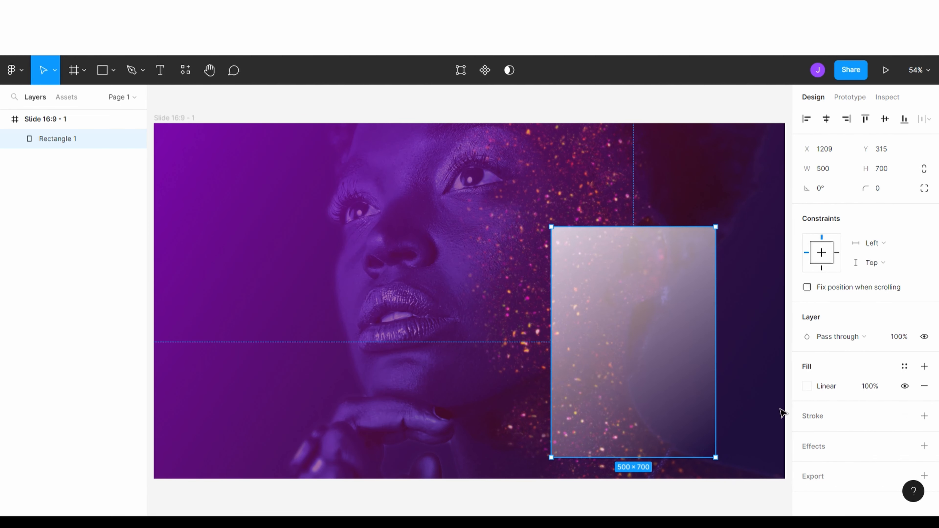
{"action": "mouse_move", "coordinate": [610, 240]}
{"action": "left_click_drag", "start_coordinate": [561, 238], "coordinate": [570, 248]}
{"action": "left_click", "coordinate": [766, 319]}
{"action": "left_click", "coordinate": [666, 410]}
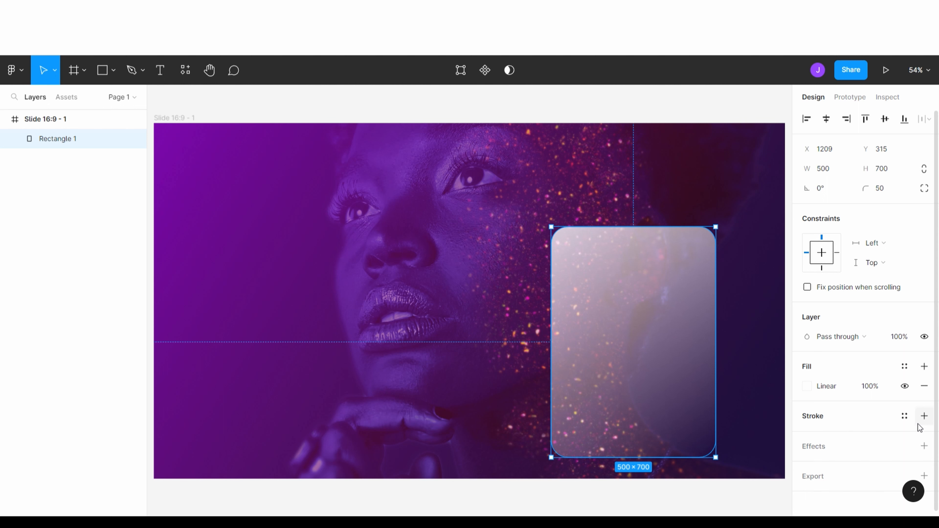
Step: Add a solid inside stroke of weight 1 to the rectangle in near-white FFFBFB
{"action": "left_click", "coordinate": [925, 417]}
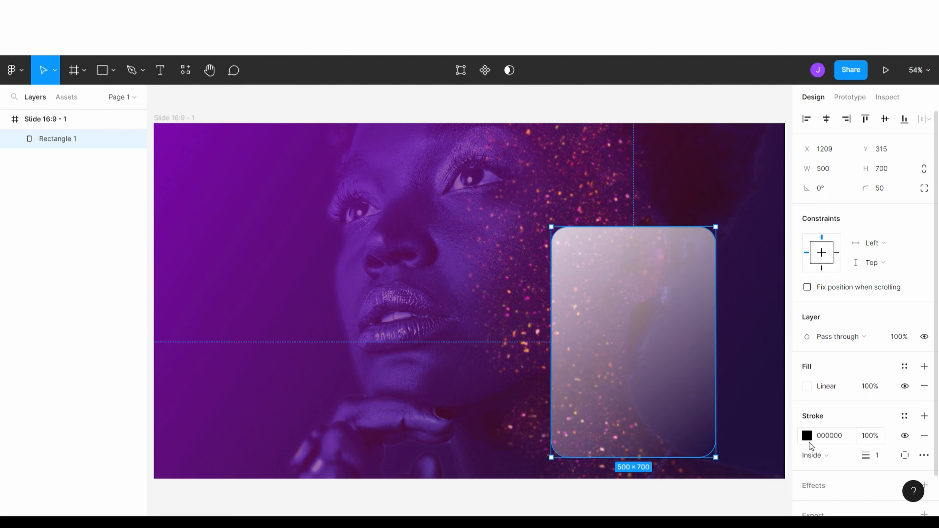
{"action": "left_click", "coordinate": [807, 436]}
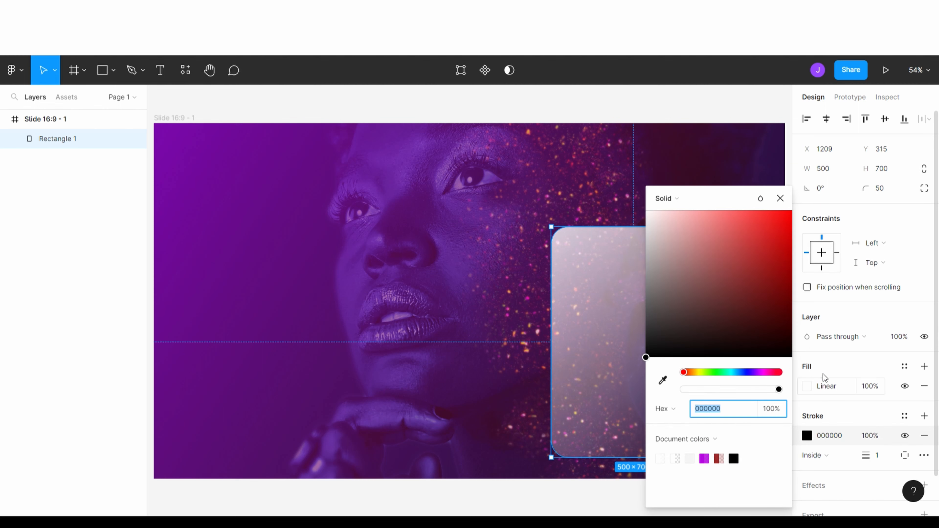
{"action": "mouse_move", "coordinate": [691, 232]}
{"action": "left_mouse_down"}
{"action": "mouse_move", "coordinate": [646, 200]}
{"action": "mouse_move", "coordinate": [648, 209]}
{"action": "left_mouse_up"}
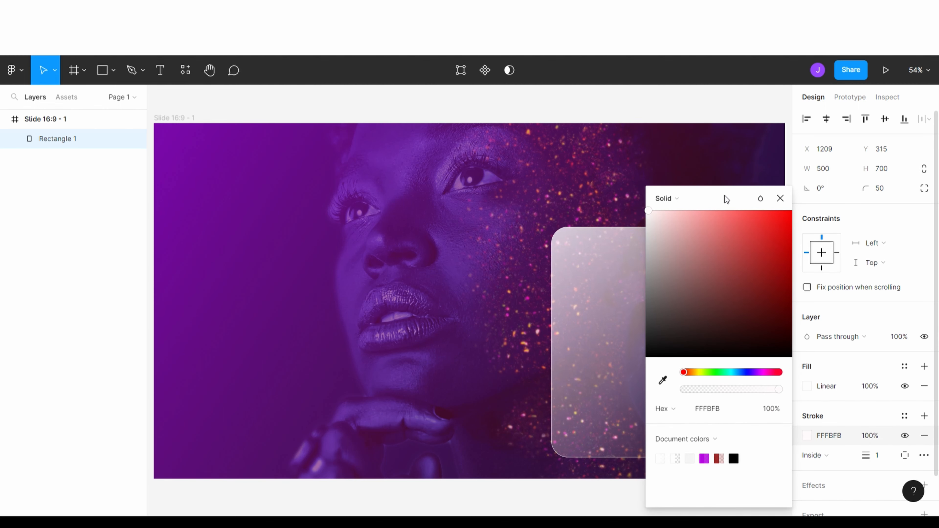
{"action": "left_click_drag", "start_coordinate": [725, 195], "coordinate": [834, 150]}
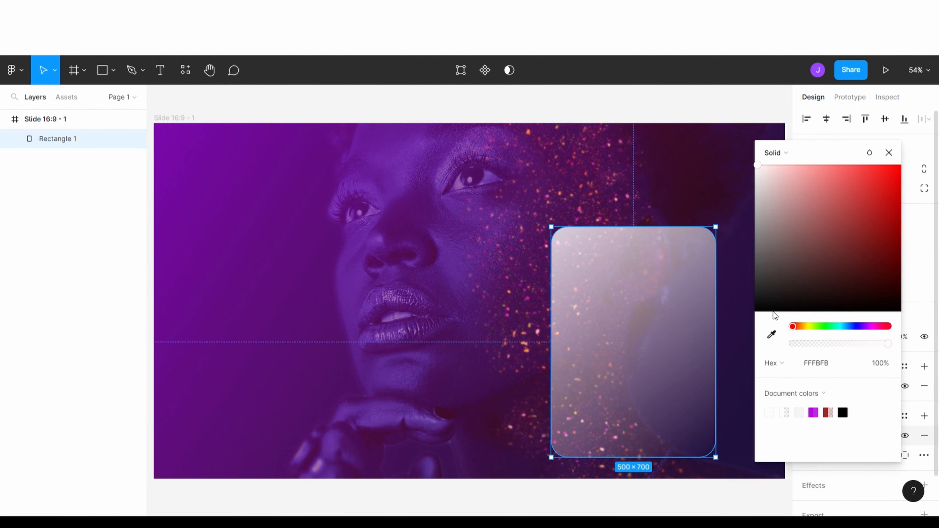
{"action": "left_click", "coordinate": [739, 411]}
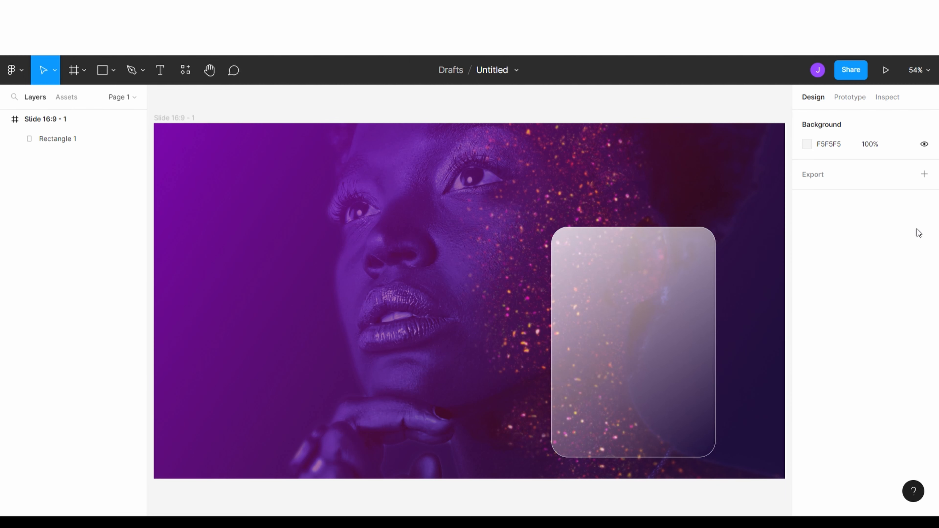
Step: Change the rectangle's stroke to a linear gradient running diagonally from above its upper-left corner to beyond its lower-right corner
{"action": "left_click", "coordinate": [689, 356]}
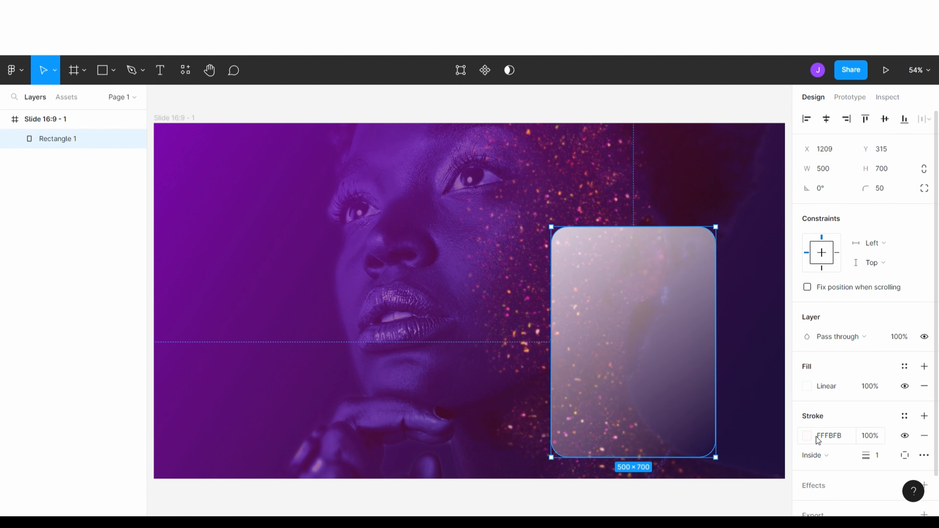
{"action": "left_click", "coordinate": [807, 437]}
{"action": "left_click", "coordinate": [695, 197]}
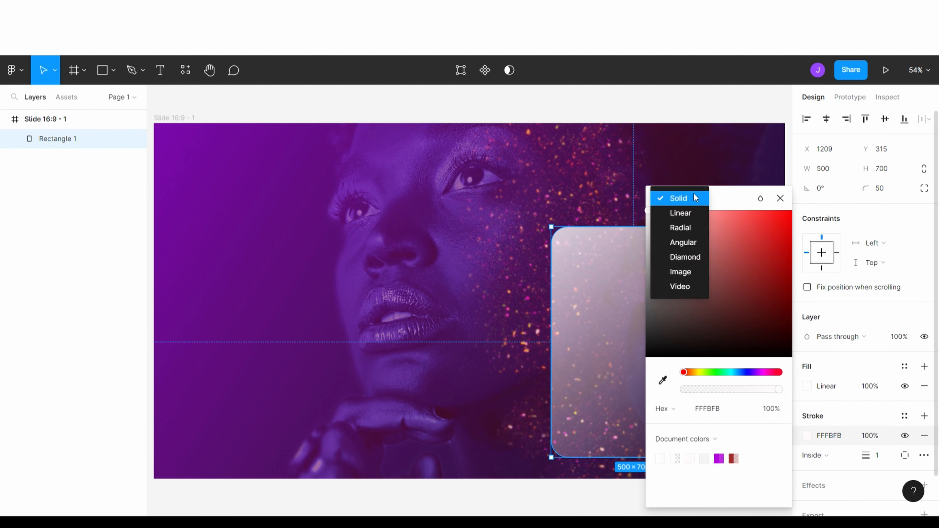
{"action": "left_click", "coordinate": [680, 213]}
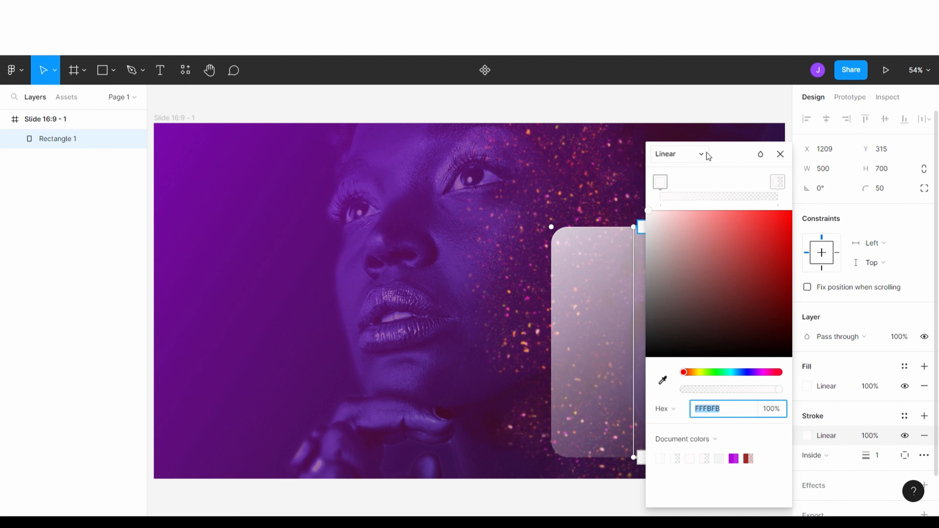
{"action": "left_click_drag", "start_coordinate": [727, 156], "coordinate": [838, 151]}
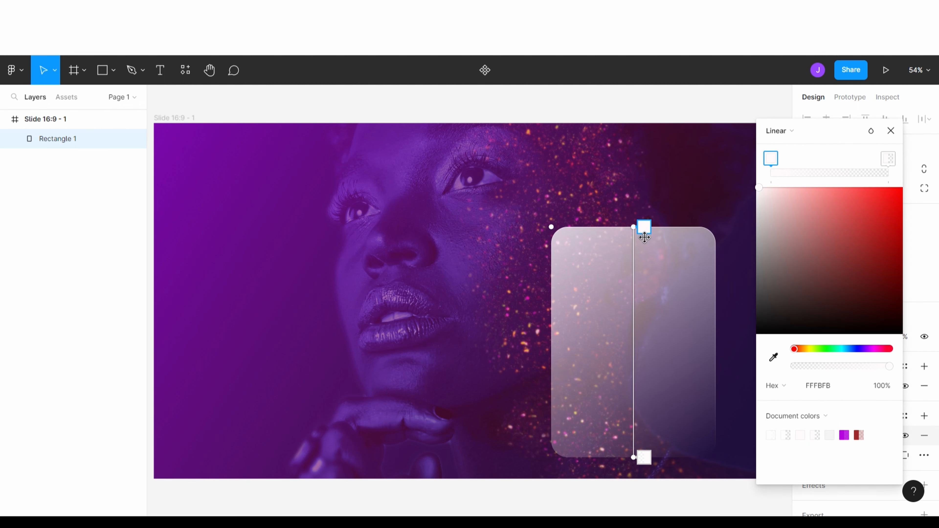
{"action": "left_click_drag", "start_coordinate": [645, 238], "coordinate": [579, 236]}
{"action": "left_click_drag", "start_coordinate": [647, 462], "coordinate": [713, 481]}
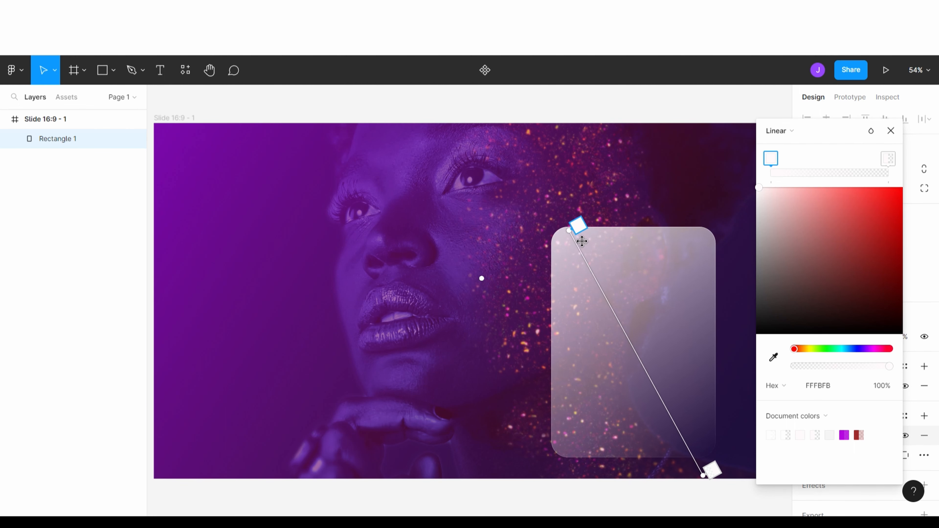
{"action": "left_click_drag", "start_coordinate": [582, 241], "coordinate": [569, 223]}
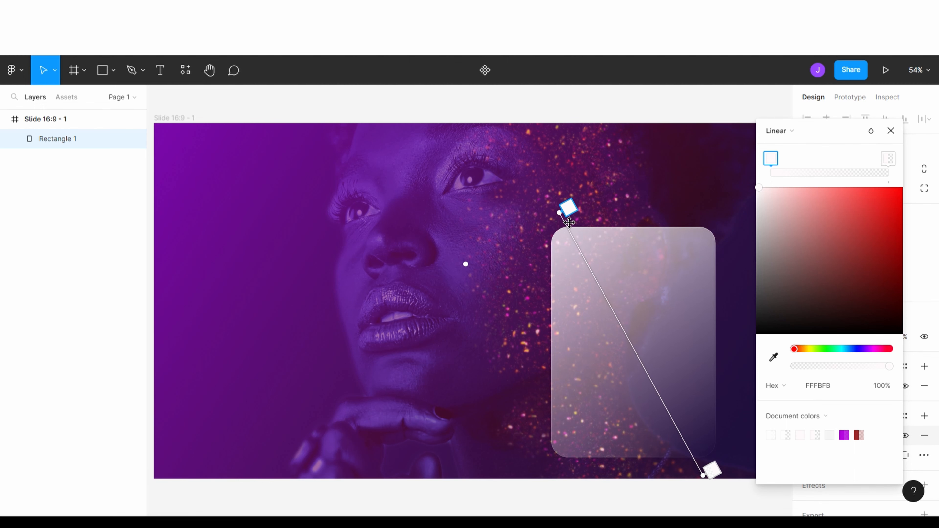
{"action": "left_click", "coordinate": [890, 131]}
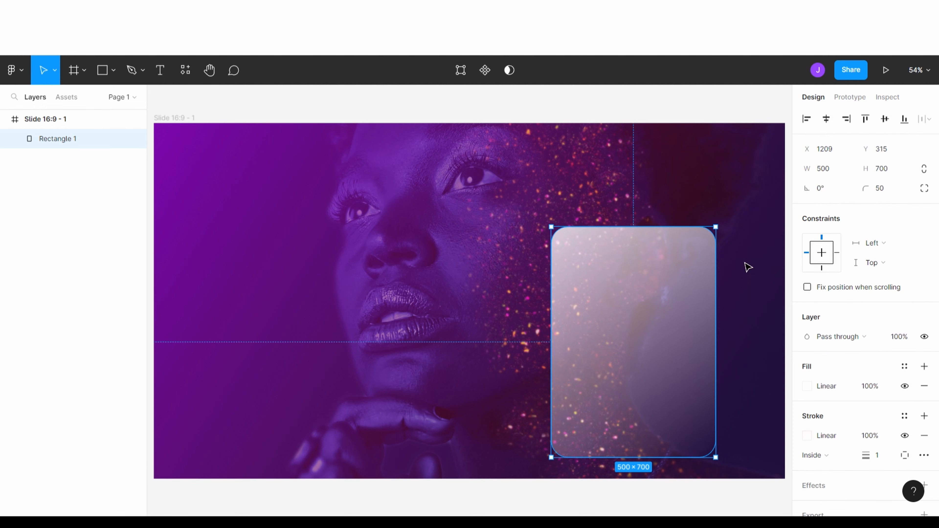
{"action": "left_click", "coordinate": [747, 267]}
Step: Add a drop shadow effect to the rounded rectangle
{"action": "left_click", "coordinate": [680, 330]}
{"action": "scroll", "coordinate": [850, 403], "scroll_direction": "down", "scroll_amount": 2}
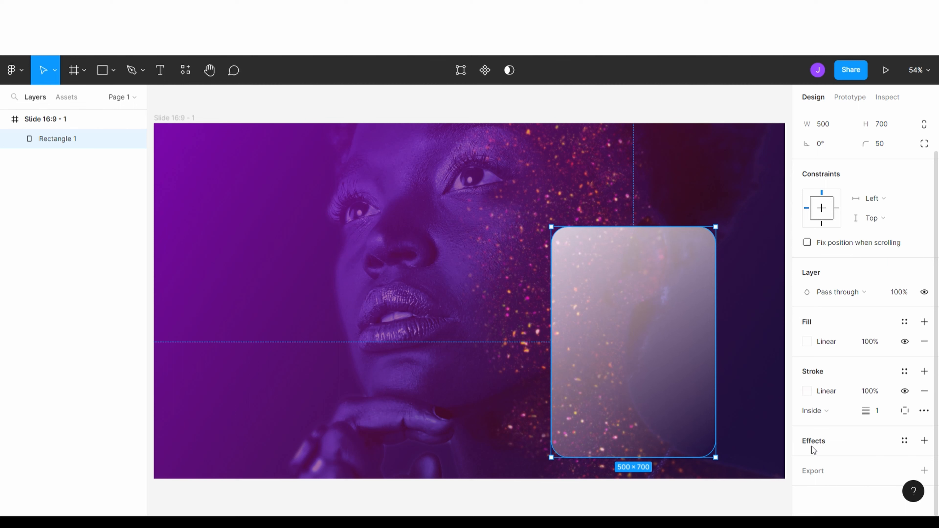
{"action": "left_click", "coordinate": [925, 441]}
{"action": "scroll", "coordinate": [876, 424], "scroll_direction": "down", "scroll_amount": 1}
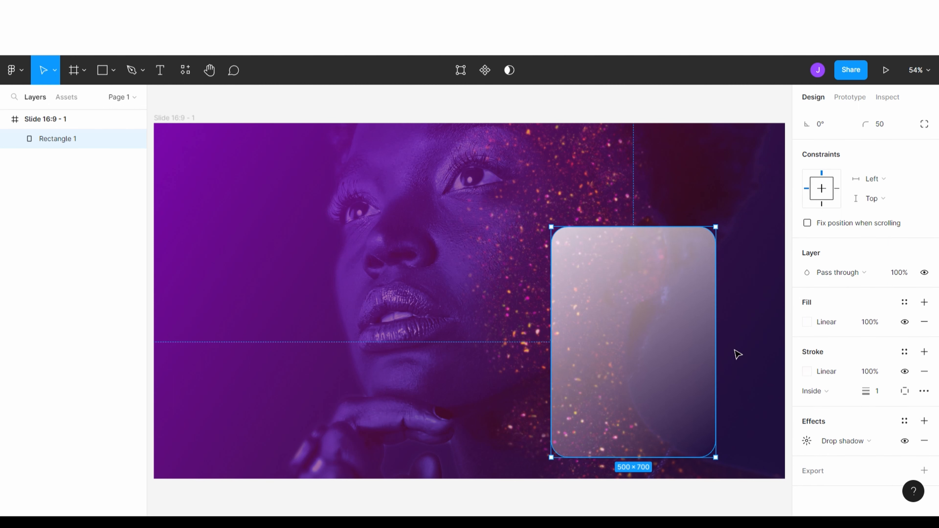
{"action": "left_click", "coordinate": [751, 432]}
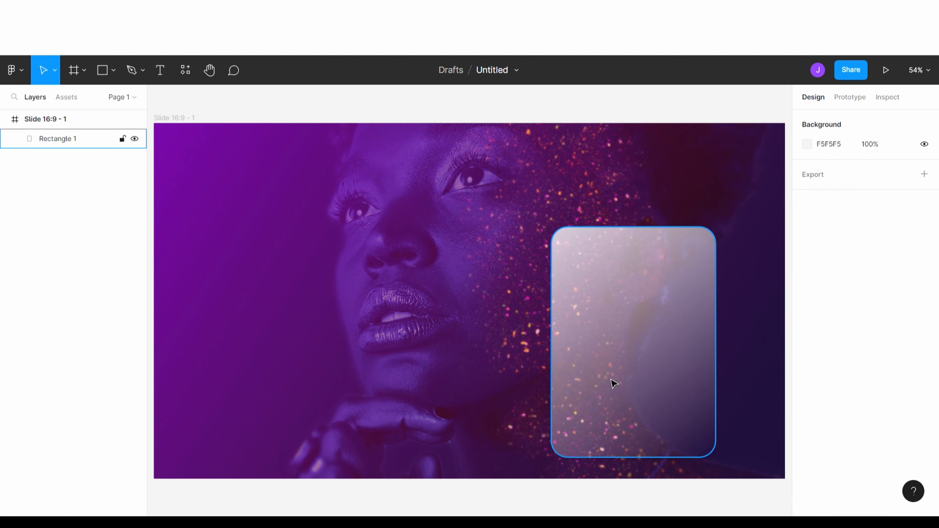
Step: Add a second effect to the rectangle, a background blur with a value of 15
{"action": "left_click", "coordinate": [665, 391]}
{"action": "scroll", "coordinate": [856, 475], "scroll_direction": "down", "scroll_amount": 2}
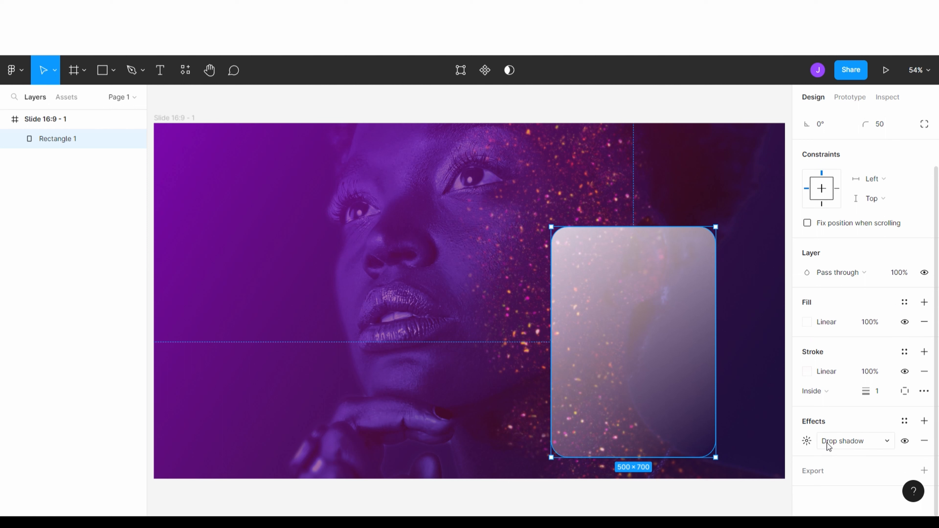
{"action": "left_click", "coordinate": [924, 422]}
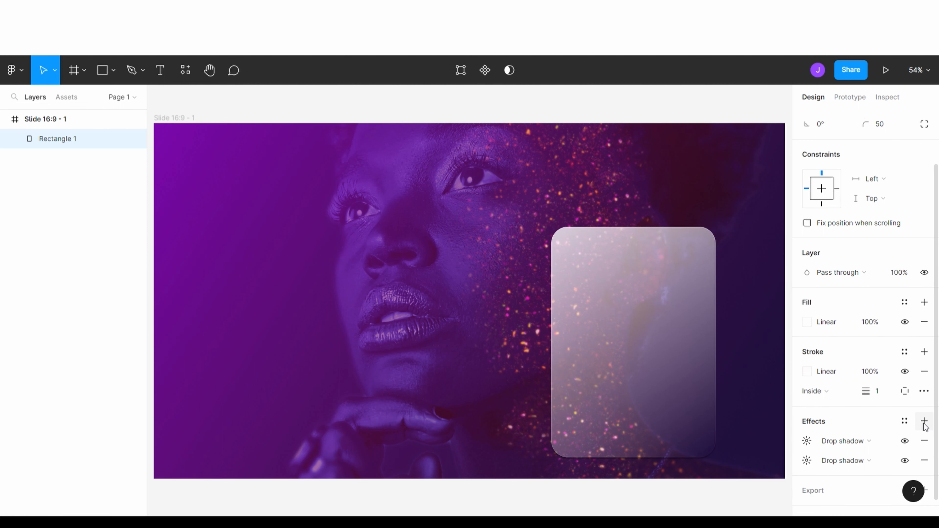
{"action": "left_click", "coordinate": [878, 464]}
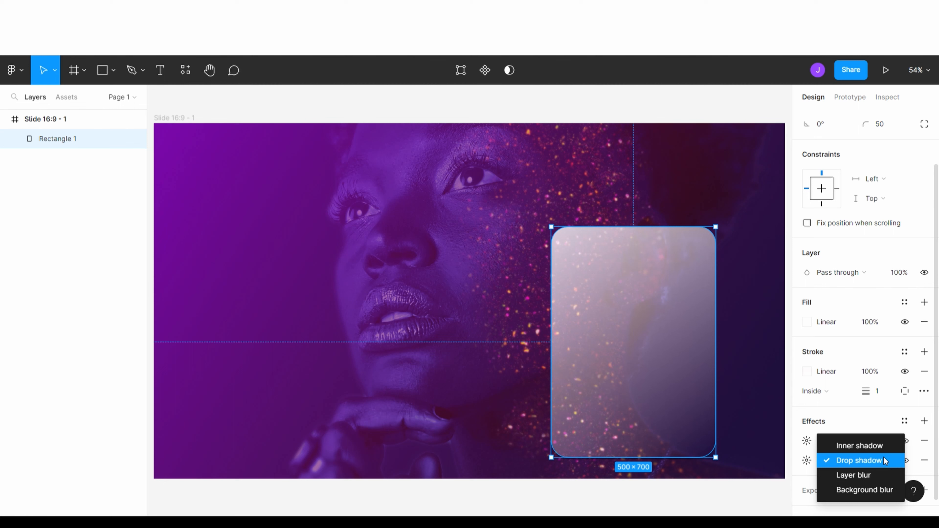
{"action": "left_click", "coordinate": [879, 492]}
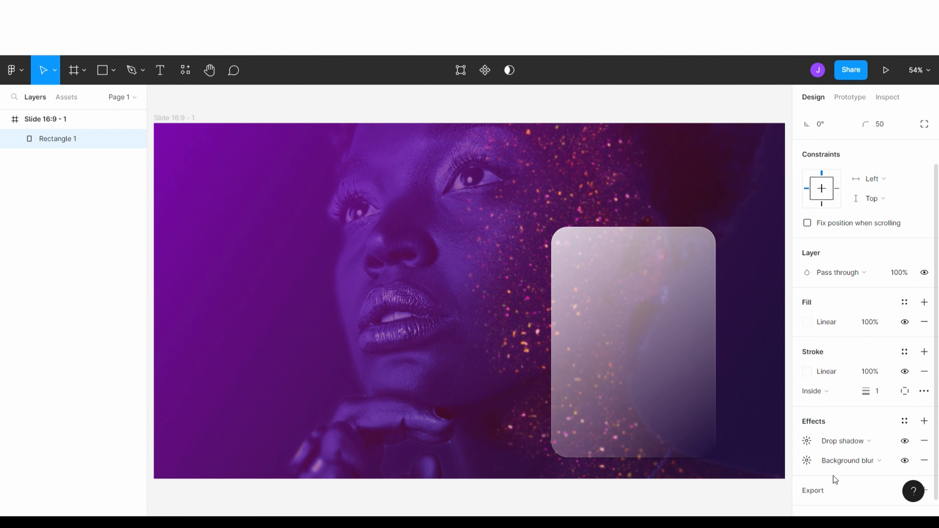
{"action": "left_click", "coordinate": [809, 463]}
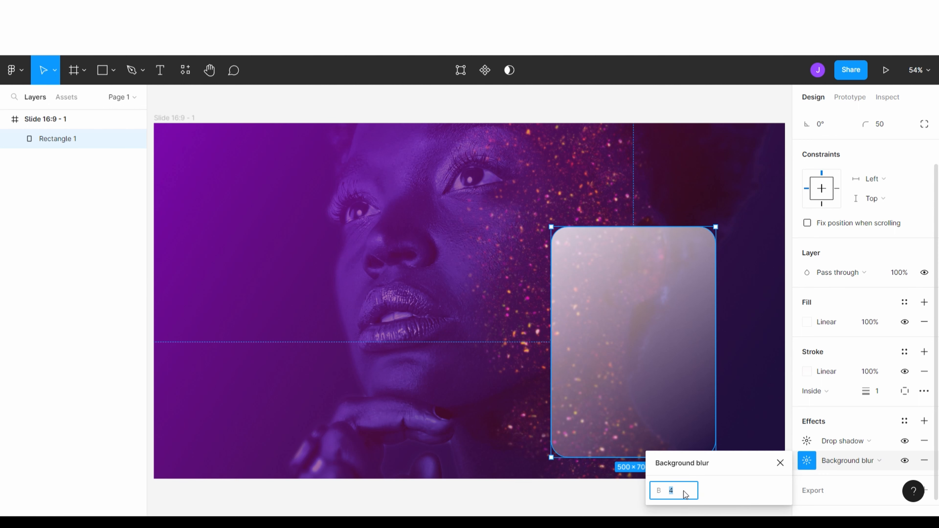
{"action": "type", "text": "15"}
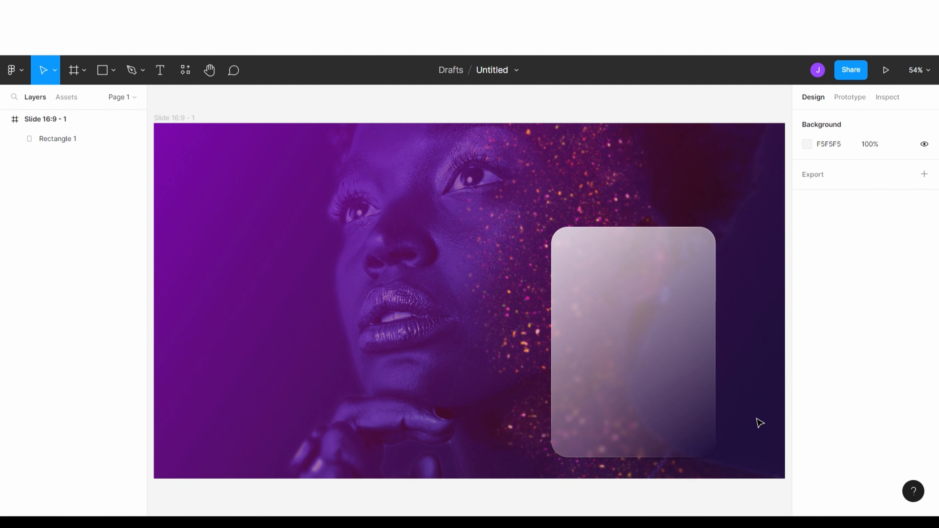
{"action": "left_click", "coordinate": [759, 422]}
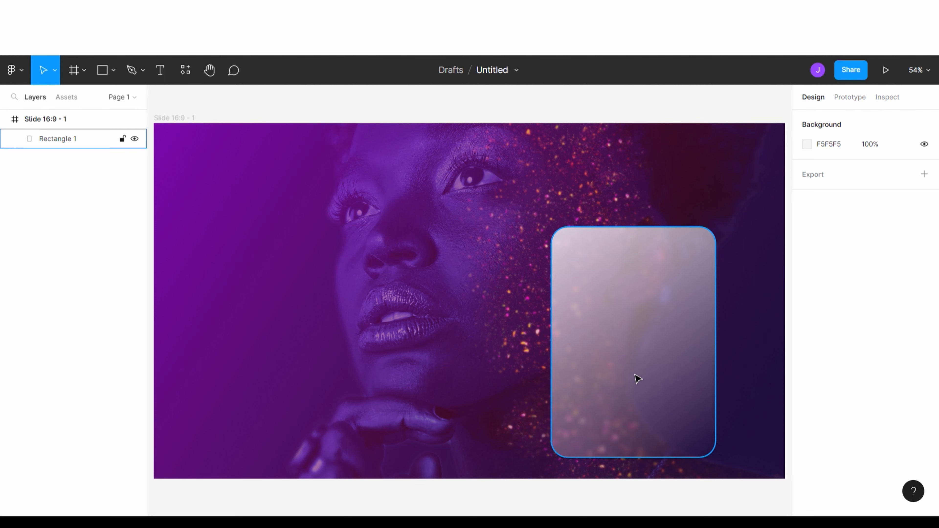
Step: Nudge the rectangle to about X 1207, Y 308 and set its layer opacity to 85%
{"action": "left_click", "coordinate": [697, 349]}
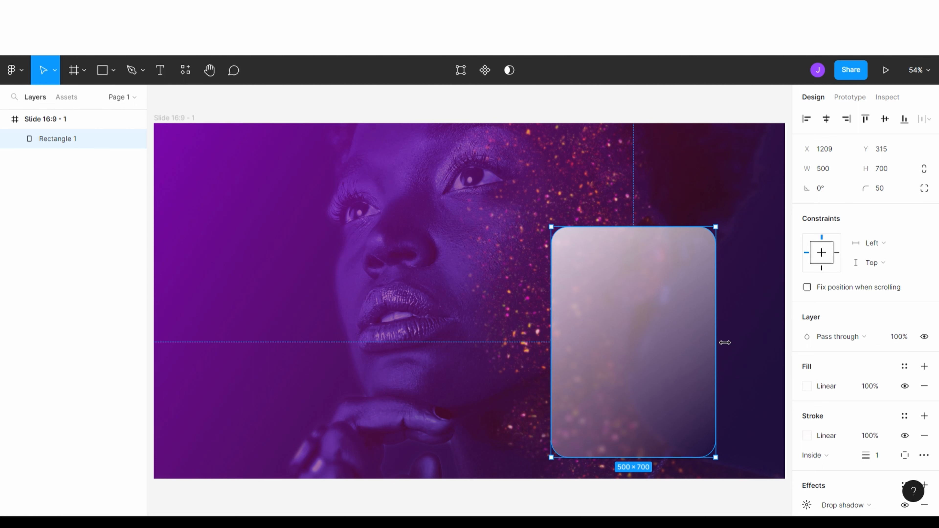
{"action": "mouse_move", "coordinate": [683, 331]}
{"action": "left_mouse_down"}
{"action": "mouse_move", "coordinate": [683, 316]}
{"action": "mouse_move", "coordinate": [683, 329]}
{"action": "left_mouse_up"}
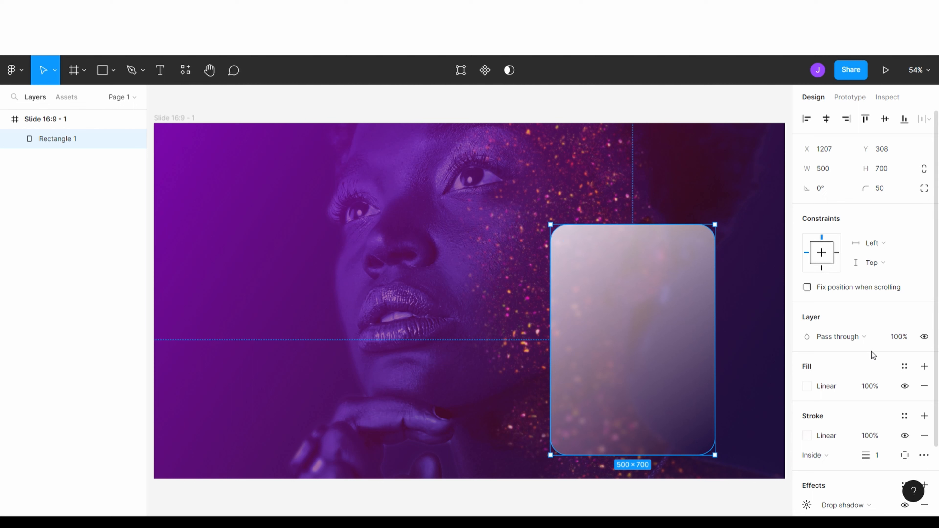
{"action": "left_click", "coordinate": [901, 337]}
{"action": "type", "text": "8"}
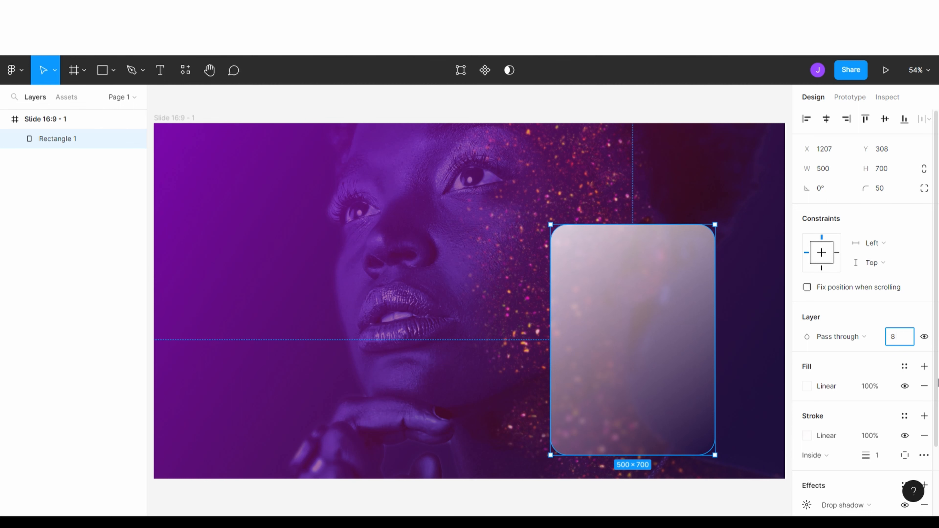
{"action": "type", "text": "5"}
{"action": "left_click", "coordinate": [752, 405]}
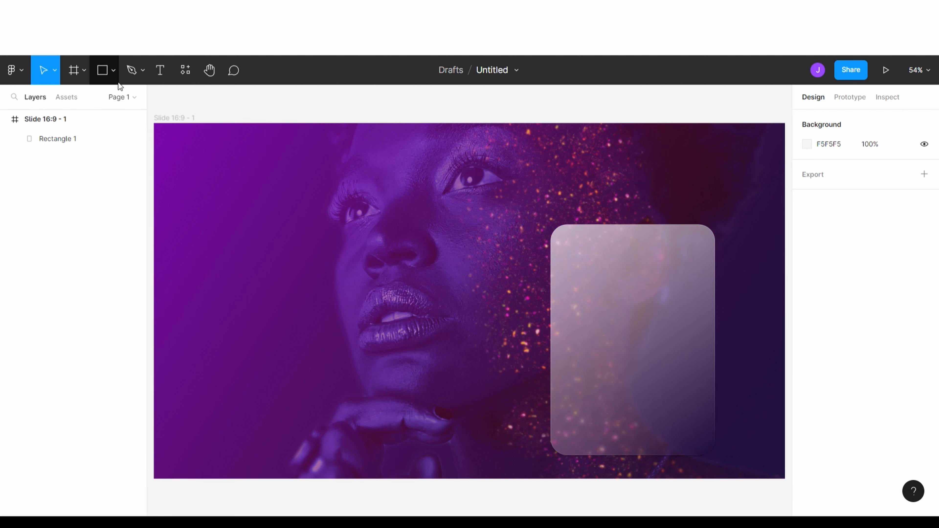
Step: Place the SHOES image on the slide and scale it to about 1358 × 1184
{"action": "left_click", "coordinate": [114, 71]}
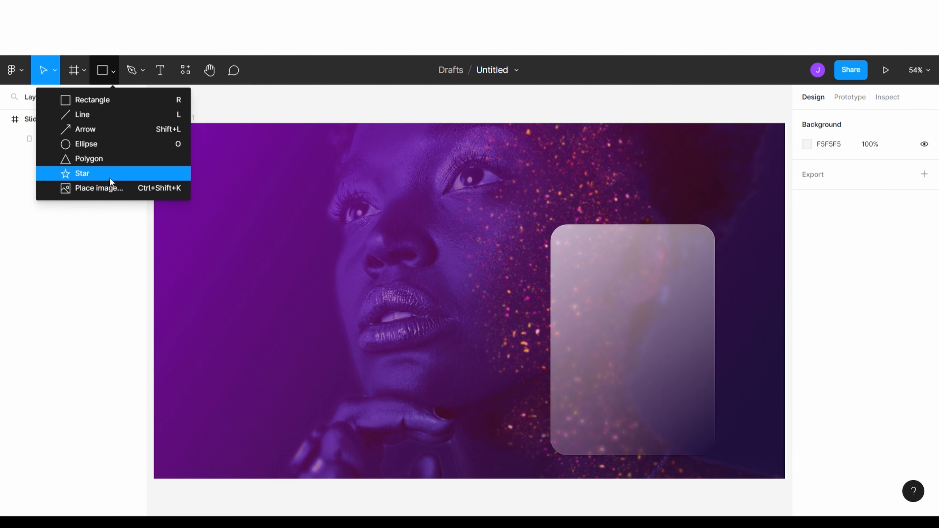
{"action": "left_click", "coordinate": [109, 190]}
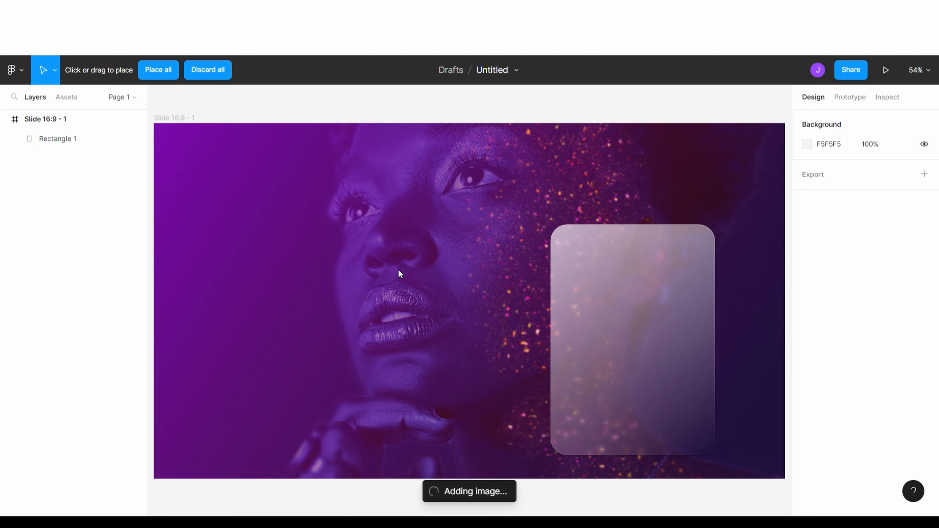
{"action": "left_click", "coordinate": [382, 287]}
{"action": "left_click_drag", "start_coordinate": [662, 243], "coordinate": [503, 439]}
{"action": "left_click_drag", "start_coordinate": [704, 153], "coordinate": [657, 142]}
{"action": "left_click_drag", "start_coordinate": [591, 240], "coordinate": [561, 259]}
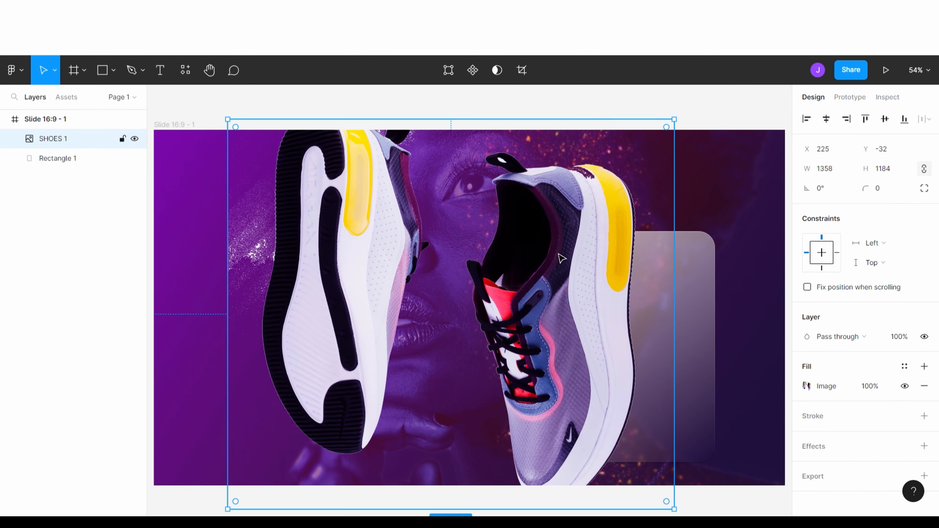
Step: Shrink the shoes image to about 796 × 705 and position it over the glass card at about X 937, Y 330
{"action": "left_click_drag", "start_coordinate": [682, 126], "coordinate": [496, 324]}
{"action": "left_click_drag", "start_coordinate": [430, 424], "coordinate": [670, 350]}
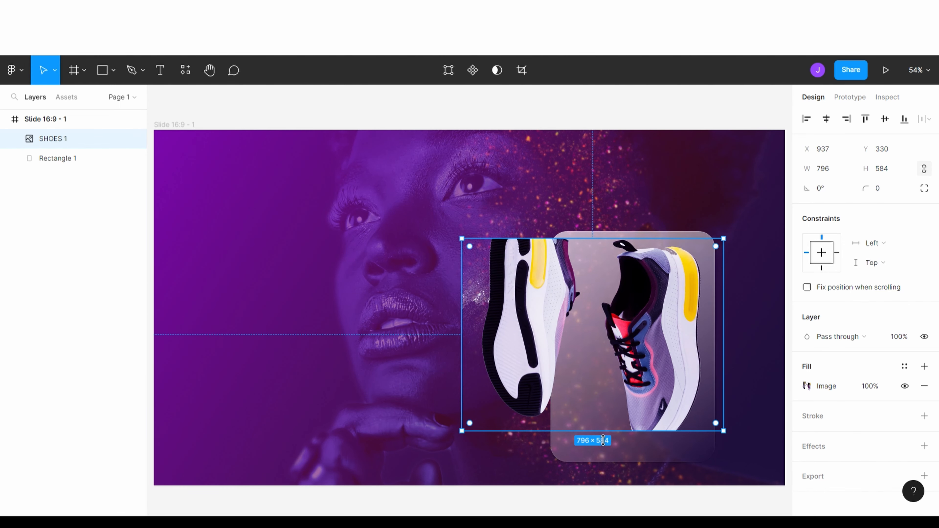
{"action": "left_click_drag", "start_coordinate": [602, 440], "coordinate": [603, 480]}
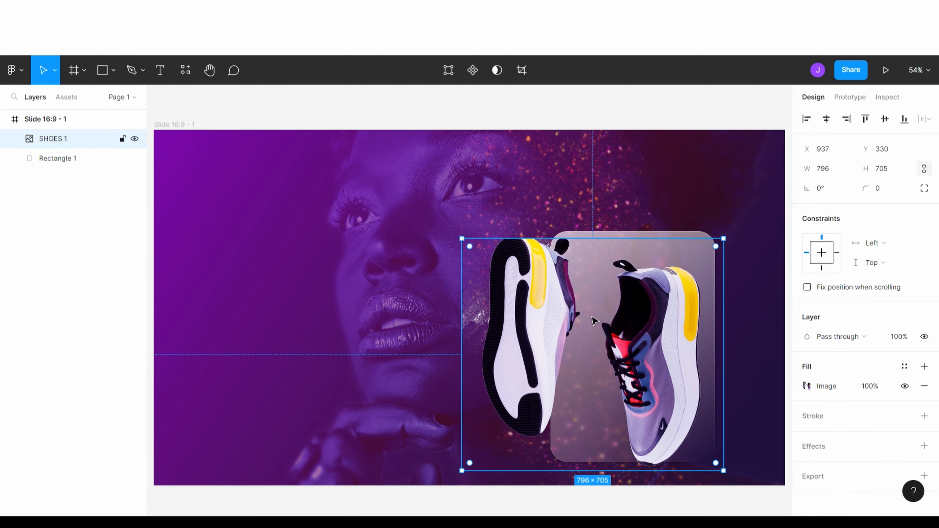
Step: Crop the shoes image from its left side so that only the right-hand shoe remains
{"action": "left_click", "coordinate": [521, 70]}
{"action": "left_click_drag", "start_coordinate": [461, 355], "coordinate": [598, 354]}
{"action": "key", "text": "Return"}
Step: Resize the cropped shoe image to about 303 × 497 and move it to the upper-right part of the glass card
{"action": "left_click_drag", "start_coordinate": [660, 471], "coordinate": [661, 408]}
{"action": "left_click_drag", "start_coordinate": [723, 239], "coordinate": [696, 245]}
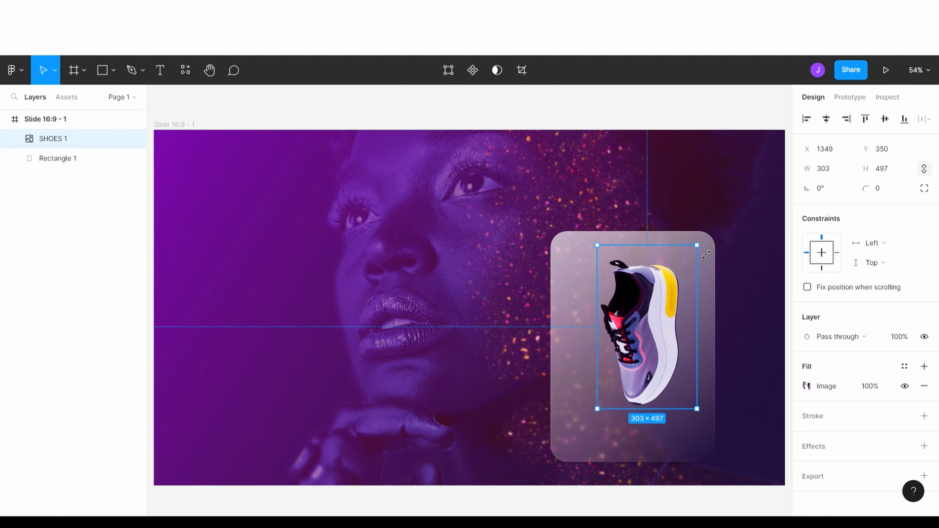
{"action": "left_click_drag", "start_coordinate": [642, 336], "coordinate": [670, 322]}
{"action": "left_click", "coordinate": [763, 337]}
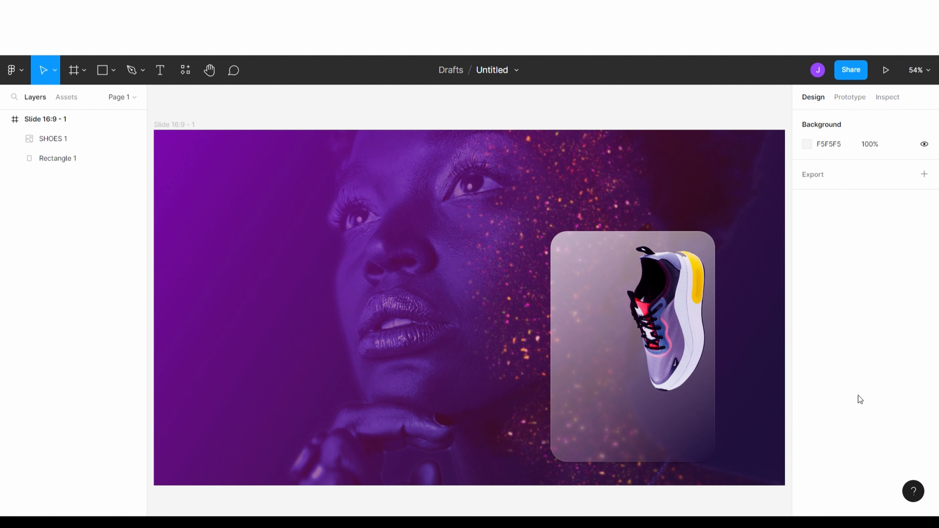
{"action": "left_click", "coordinate": [694, 357]}
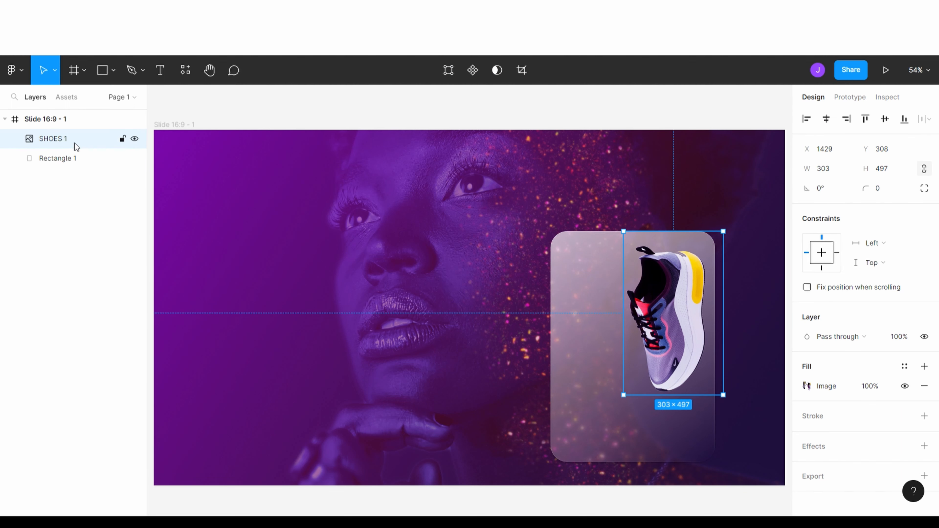
{"action": "left_click", "coordinate": [88, 158]}
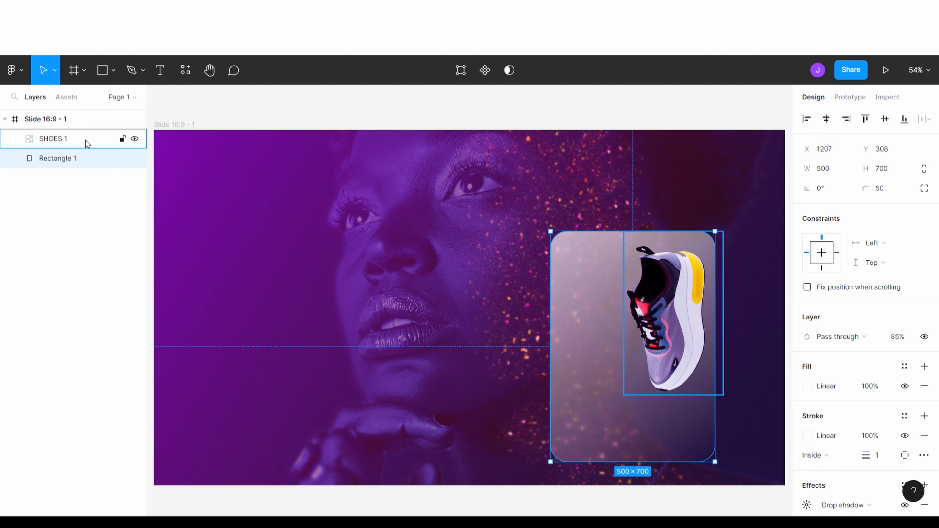
{"action": "mouse_move", "coordinate": [91, 138]}
{"action": "left_mouse_down"}
{"action": "mouse_move", "coordinate": [91, 177]}
{"action": "mouse_move", "coordinate": [83, 138]}
{"action": "left_mouse_up"}
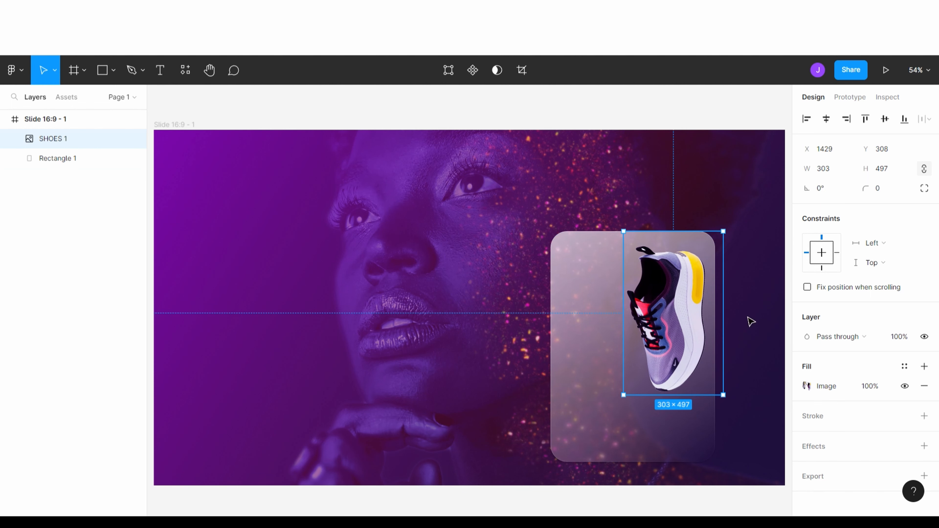
{"action": "left_click", "coordinate": [713, 172]}
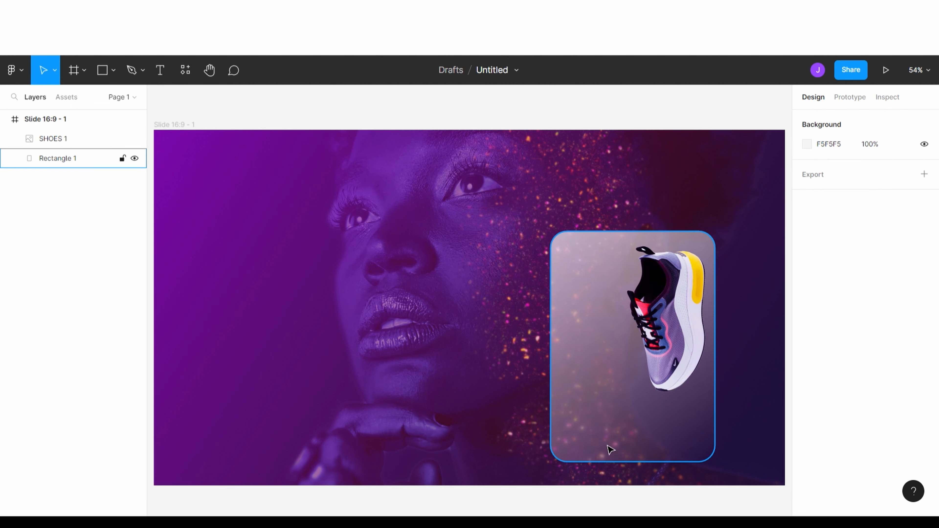
Step: Add a text box about 222 × 287 on the glass card beside the shoe, reading "high perfomance running shoes"
{"action": "left_click", "coordinate": [161, 72]}
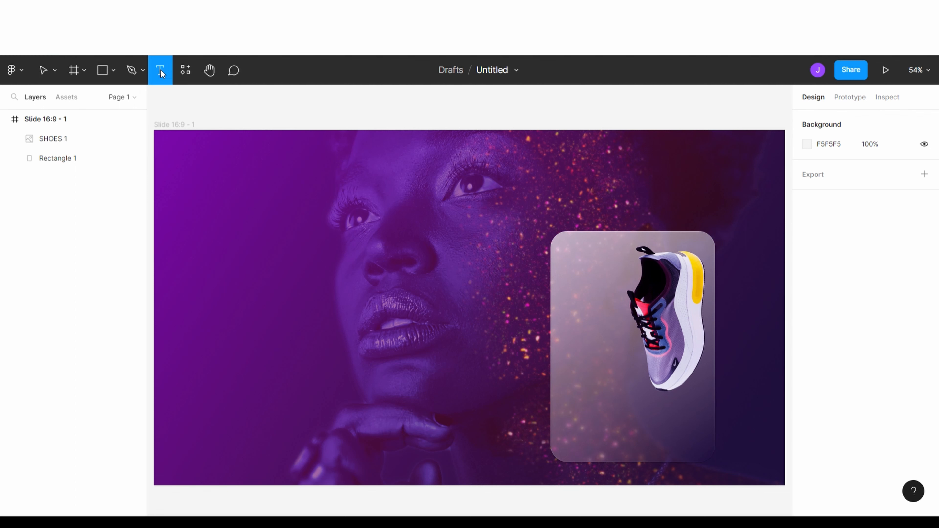
{"action": "left_click_drag", "start_coordinate": [559, 301], "coordinate": [640, 400]}
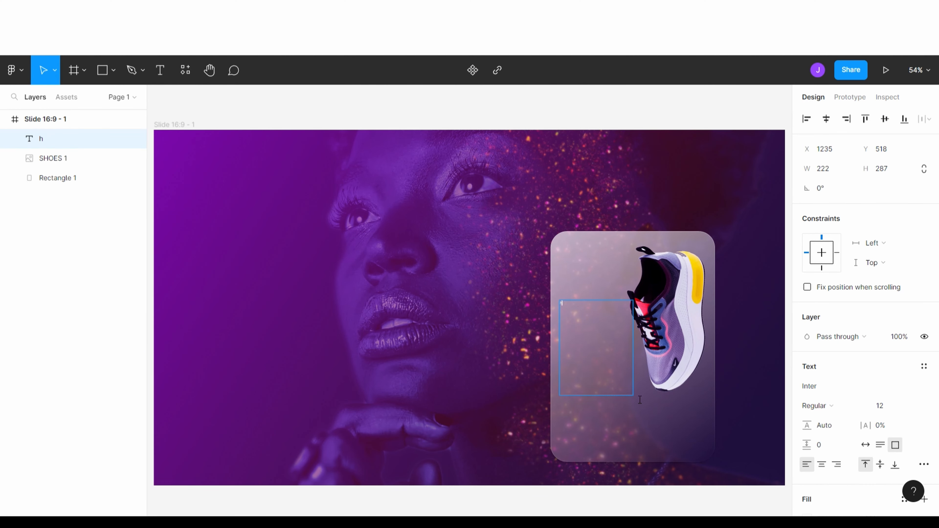
{"action": "type", "text": "high perfomance running shoes"}
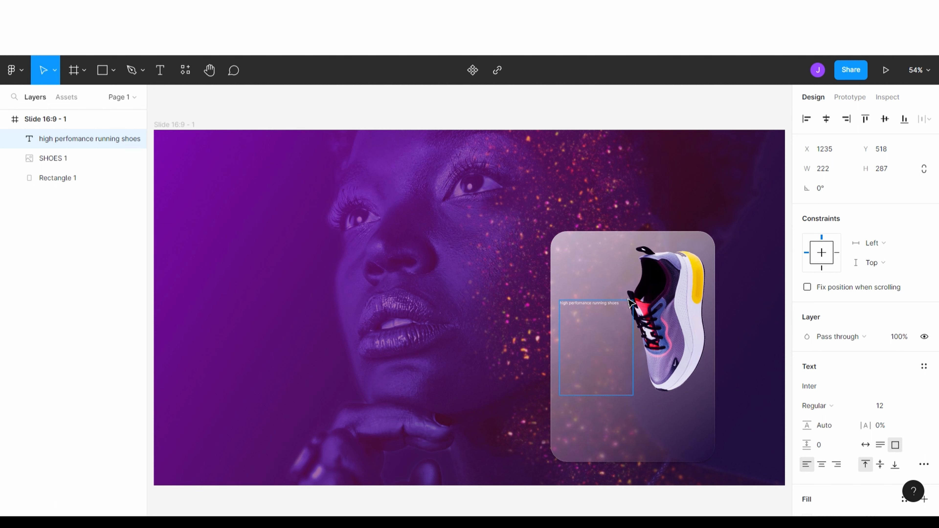
Step: Set the "high perfomance running shoes" text to the Roboto font at size 30
{"action": "left_click_drag", "start_coordinate": [624, 305], "coordinate": [551, 306]}
{"action": "left_click", "coordinate": [608, 327]}
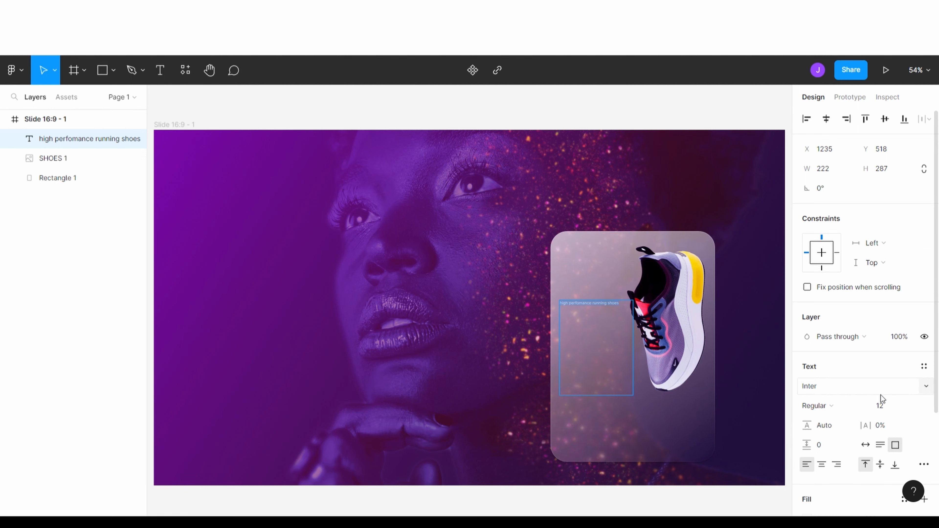
{"action": "scroll", "coordinate": [881, 395], "scroll_direction": "down", "scroll_amount": 2}
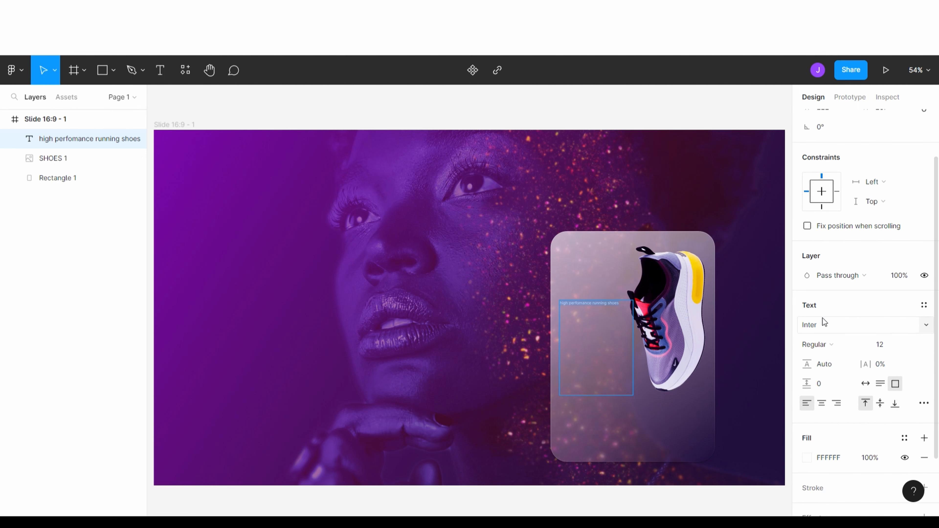
{"action": "left_click", "coordinate": [836, 327]}
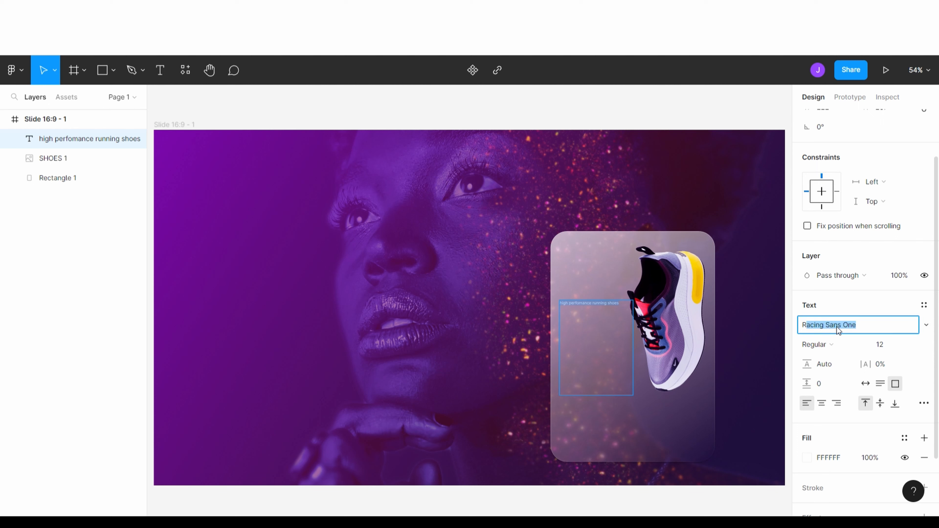
{"action": "type", "text": "Roboto"}
{"action": "left_click", "coordinate": [891, 348]}
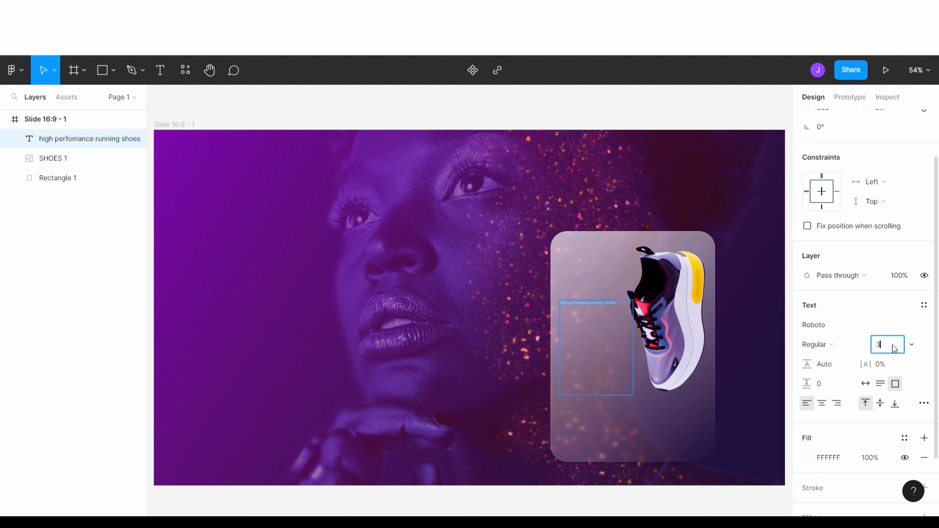
{"action": "left_click", "coordinate": [862, 319]}
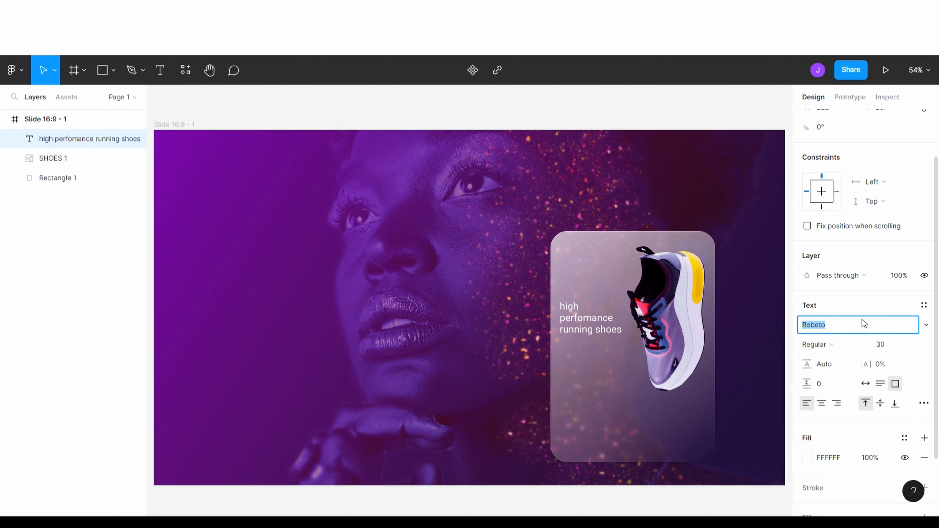
Step: Set the text size to 40 and move the text block lower on the card, beside the shoe
{"action": "left_click", "coordinate": [887, 346]}
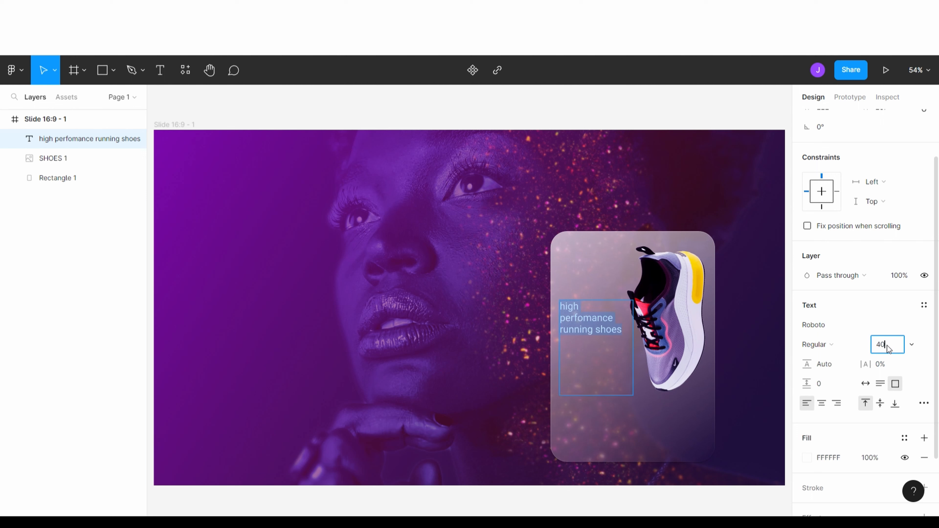
{"action": "type", "text": "40"}
{"action": "key", "text": "Return"}
{"action": "left_click_drag", "start_coordinate": [598, 341], "coordinate": [594, 372]}
{"action": "left_click", "coordinate": [755, 399]}
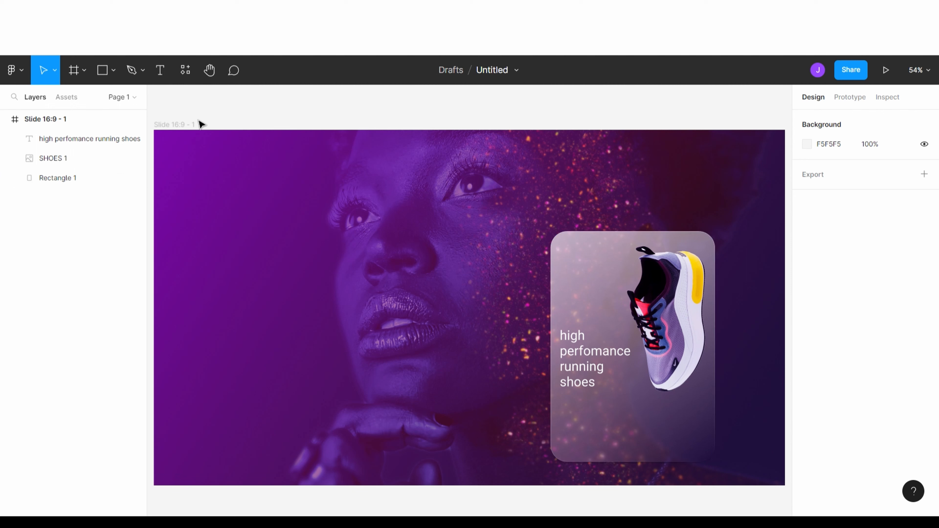
Step: Draw a button rectangle about 274 × 93 near the card's lower edge and fill it with yellow EDB301 sampled from the shoe
{"action": "left_click", "coordinate": [107, 68]}
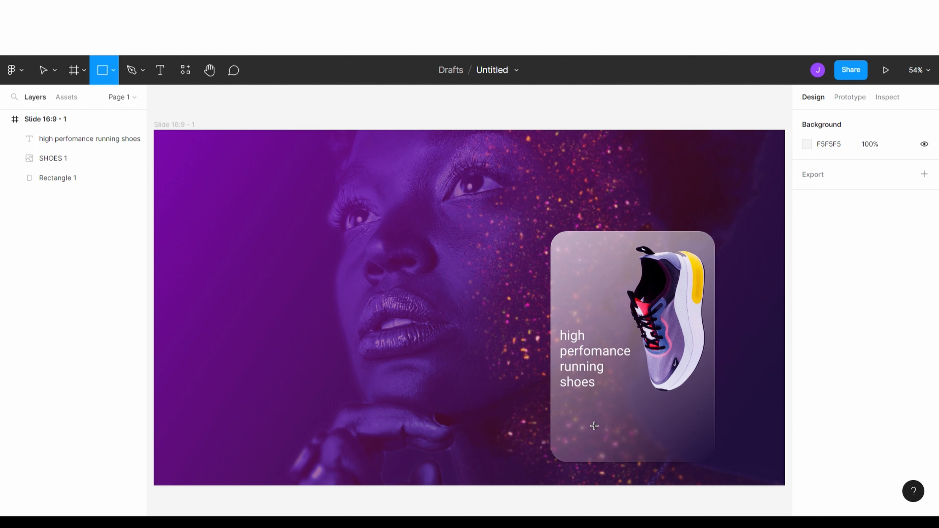
{"action": "mouse_move", "coordinate": [589, 412]}
{"action": "left_mouse_down"}
{"action": "mouse_move", "coordinate": [611, 434]}
{"action": "mouse_move", "coordinate": [680, 443]}
{"action": "mouse_move", "coordinate": [647, 436]}
{"action": "left_mouse_up"}
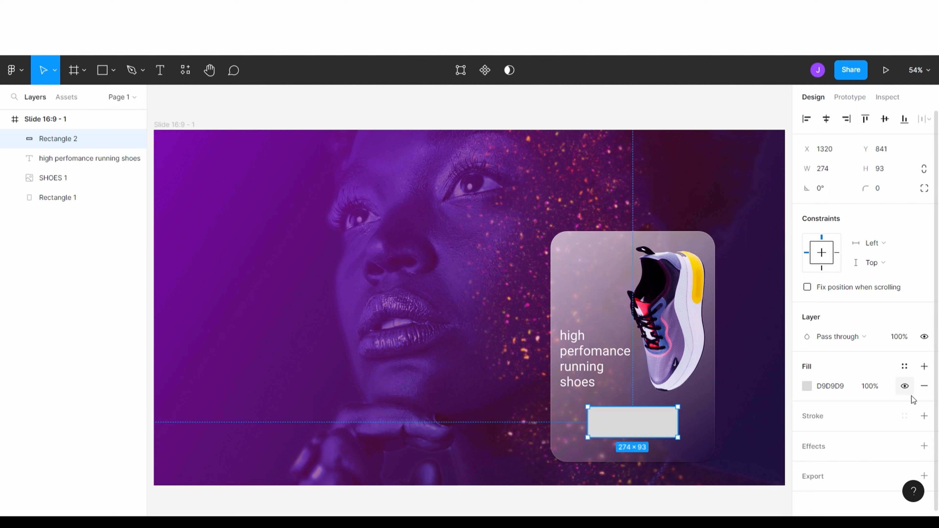
{"action": "left_click", "coordinate": [807, 386]}
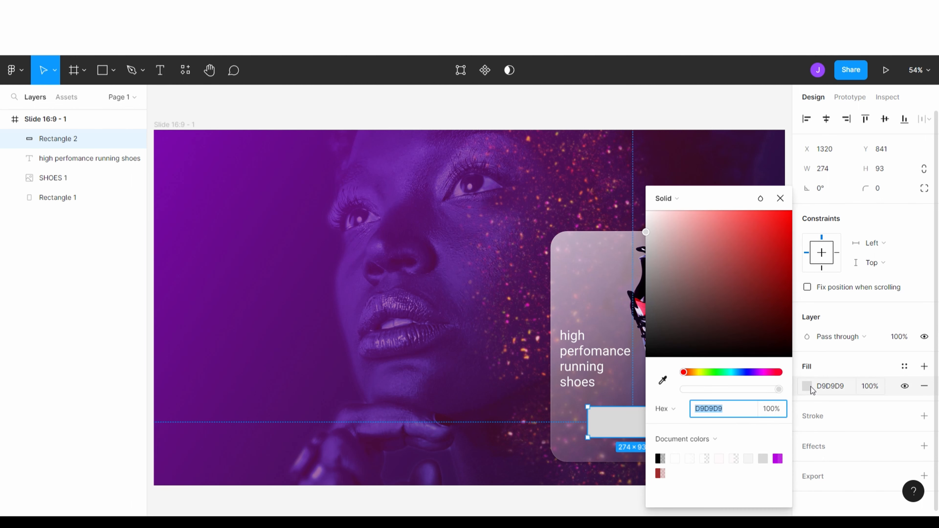
{"action": "left_click_drag", "start_coordinate": [723, 201], "coordinate": [810, 174]}
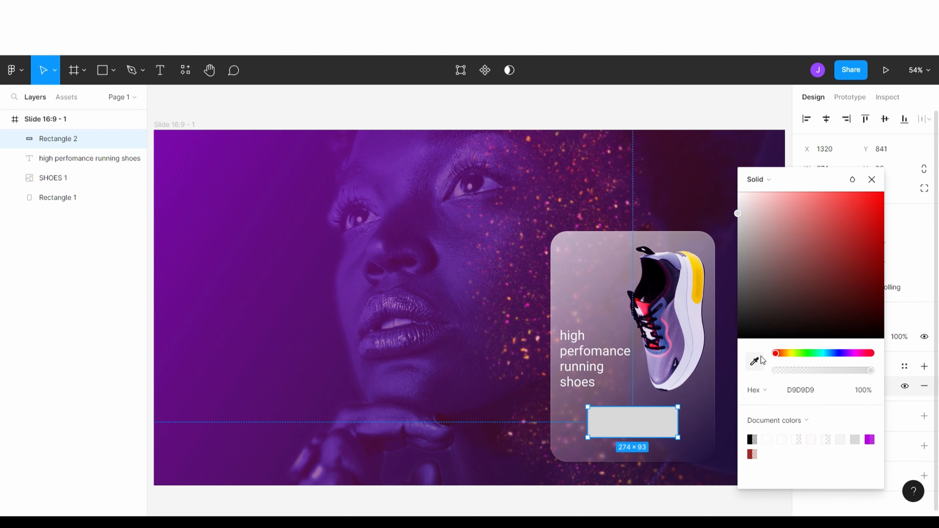
{"action": "left_click", "coordinate": [755, 363]}
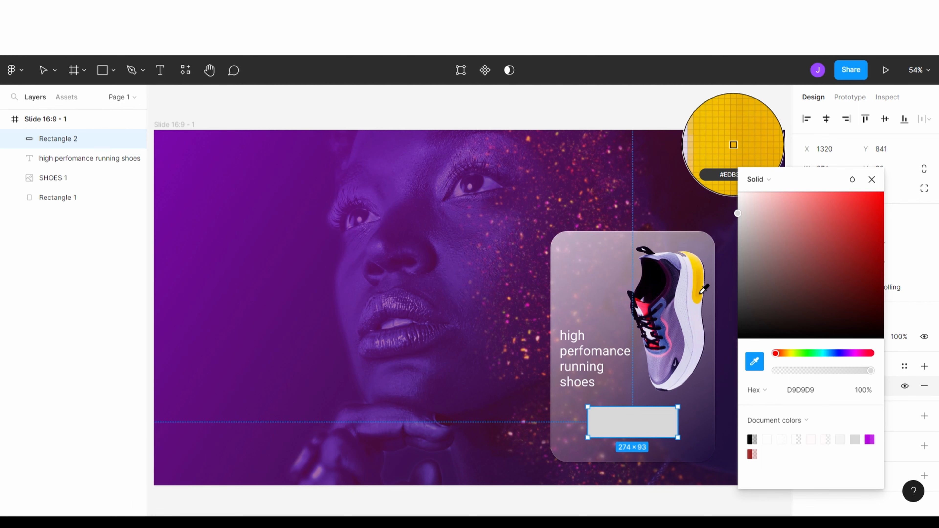
{"action": "left_click", "coordinate": [698, 285]}
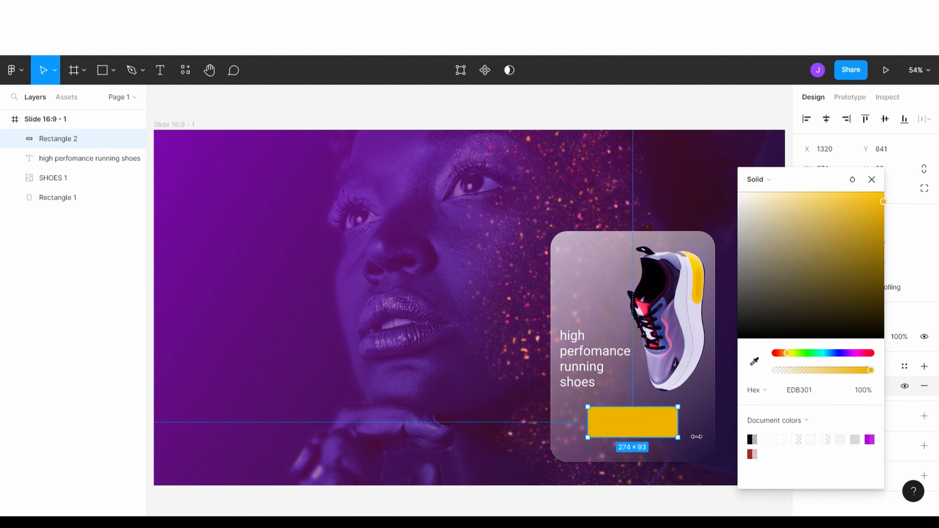
{"action": "left_click", "coordinate": [872, 180]}
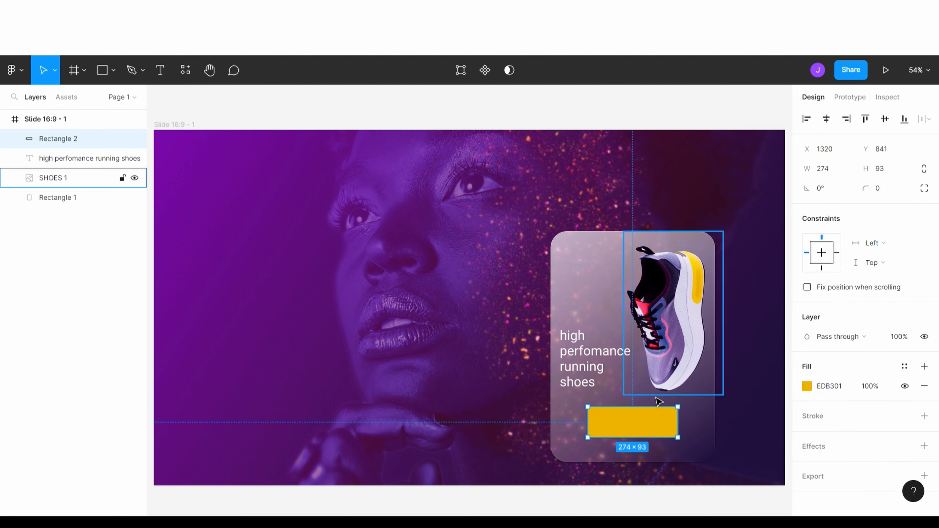
Step: Set each of the yellow rectangle's four corner radii to 15
{"action": "left_click", "coordinate": [924, 189]}
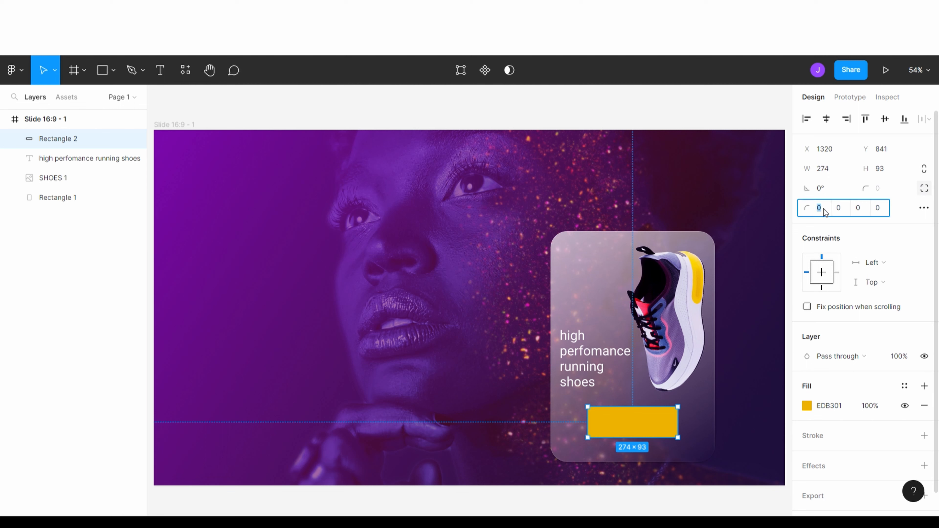
{"action": "type", "text": "5"}
{"action": "left_click", "coordinate": [839, 208]}
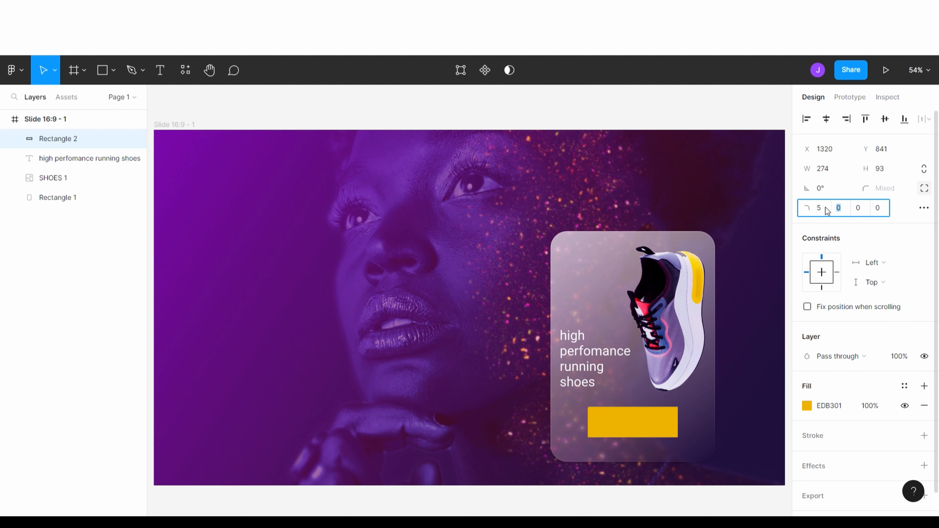
{"action": "type", "text": "15"}
{"action": "key", "text": "Tab"}
{"action": "type", "text": "15"}
{"action": "left_click", "coordinate": [860, 211]}
{"action": "type", "text": "15"}
{"action": "left_click", "coordinate": [880, 209]}
{"action": "left_click", "coordinate": [910, 230]}
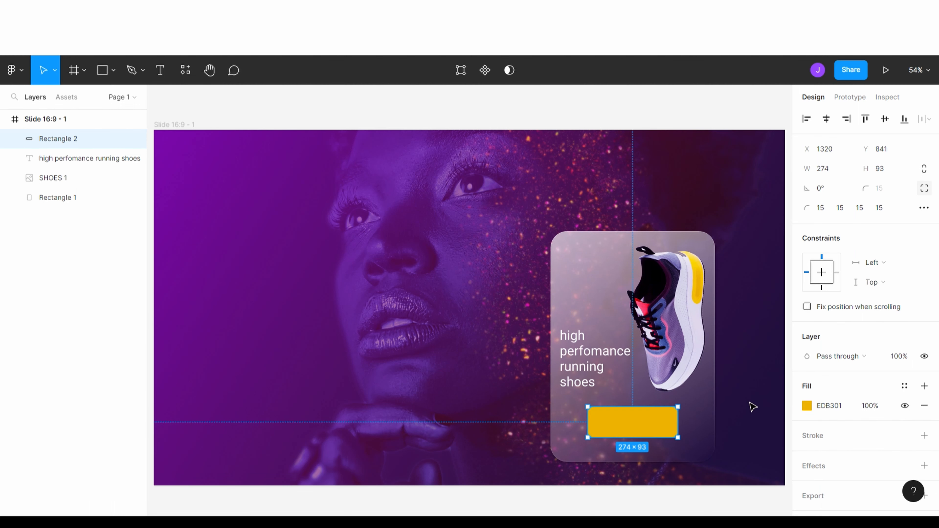
Step: Add a drop shadow to the yellow rectangle with X and Y offsets of 10
{"action": "scroll", "coordinate": [854, 441], "scroll_direction": "down", "scroll_amount": 1}
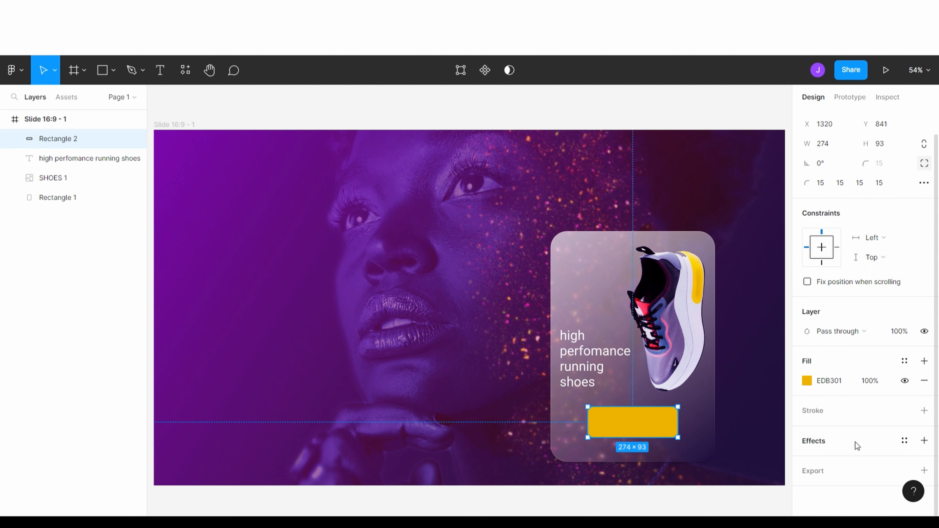
{"action": "left_click", "coordinate": [923, 442]}
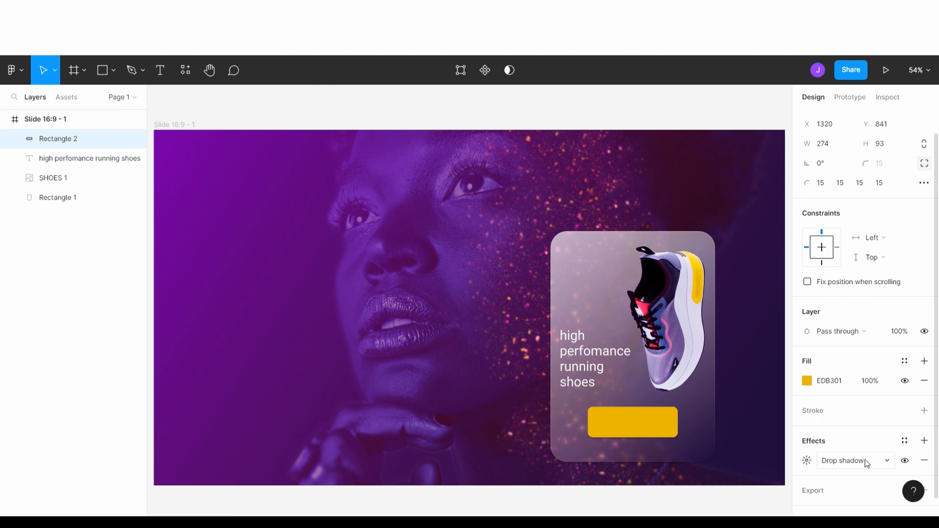
{"action": "left_click", "coordinate": [808, 462]}
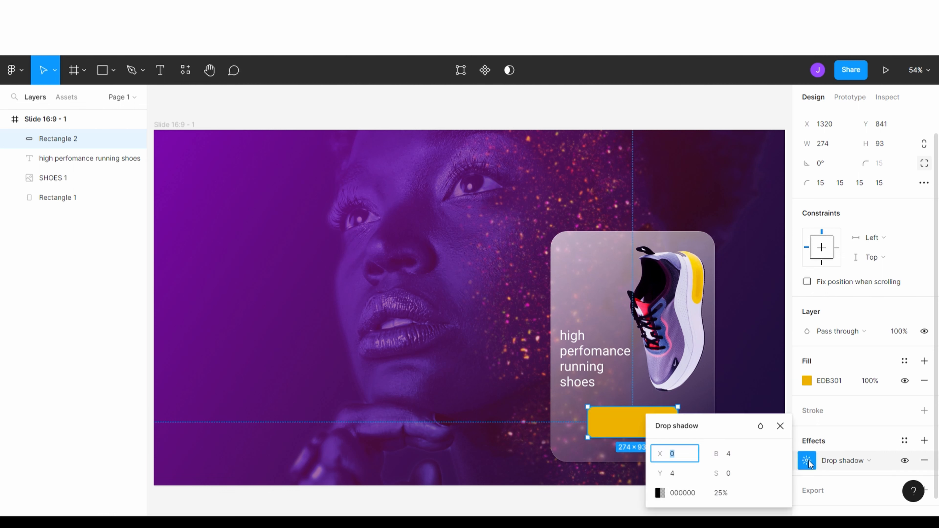
{"action": "left_click_drag", "start_coordinate": [725, 420], "coordinate": [797, 312]}
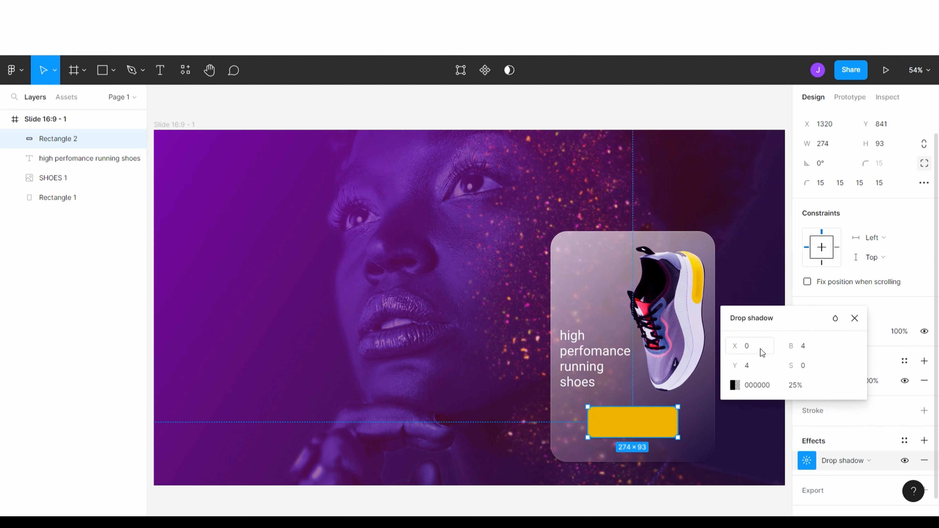
{"action": "left_click", "coordinate": [751, 365]}
{"action": "type", "text": "10"}
{"action": "key", "text": "Return"}
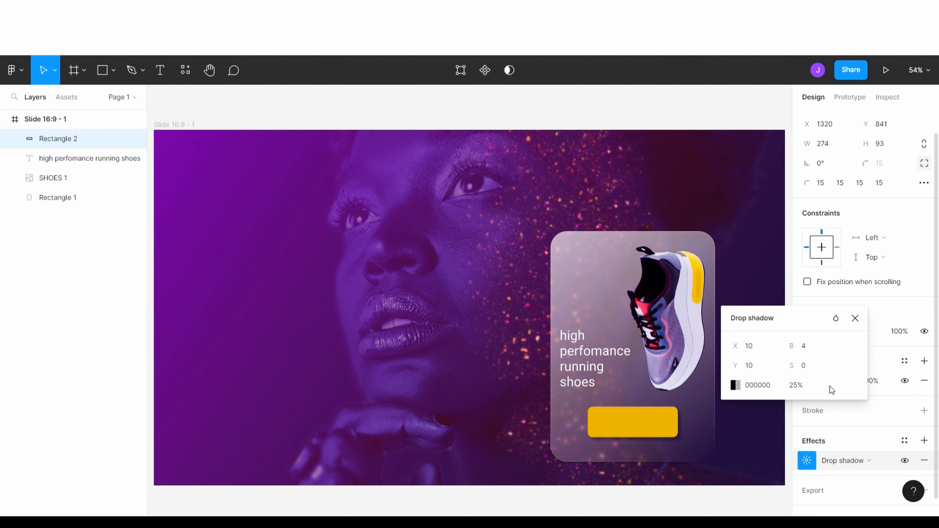
Step: Set the yellow rectangle's shadow opacity to 10% and its blur to 15
{"action": "left_click", "coordinate": [799, 386]}
{"action": "type", "text": "10"}
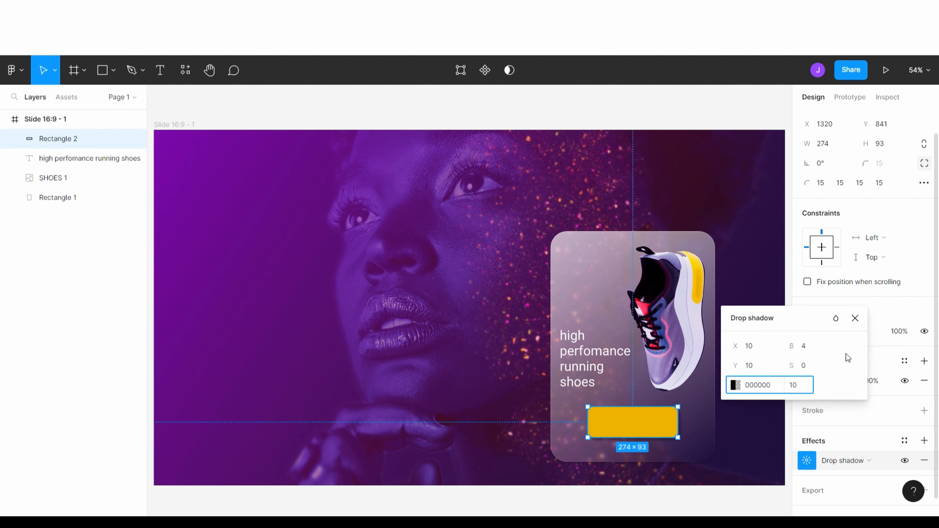
{"action": "key", "text": "Return"}
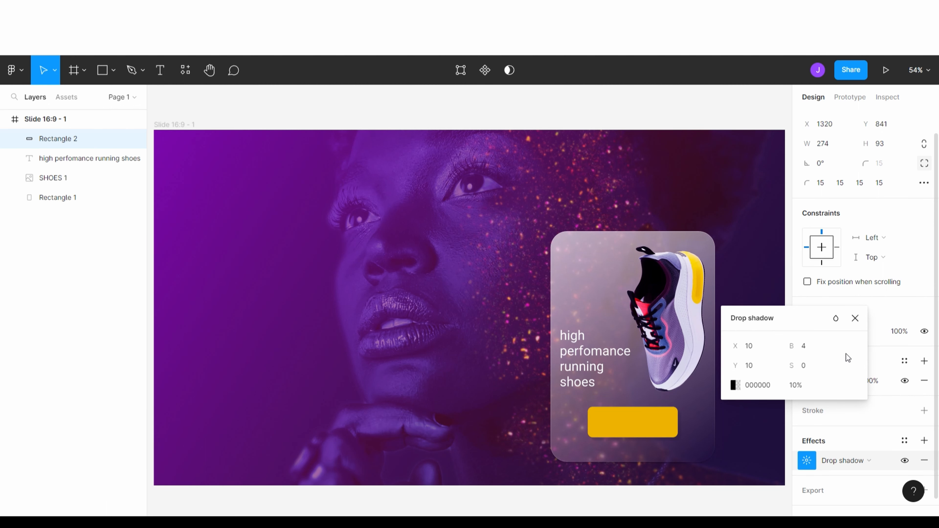
{"action": "left_click", "coordinate": [811, 346]}
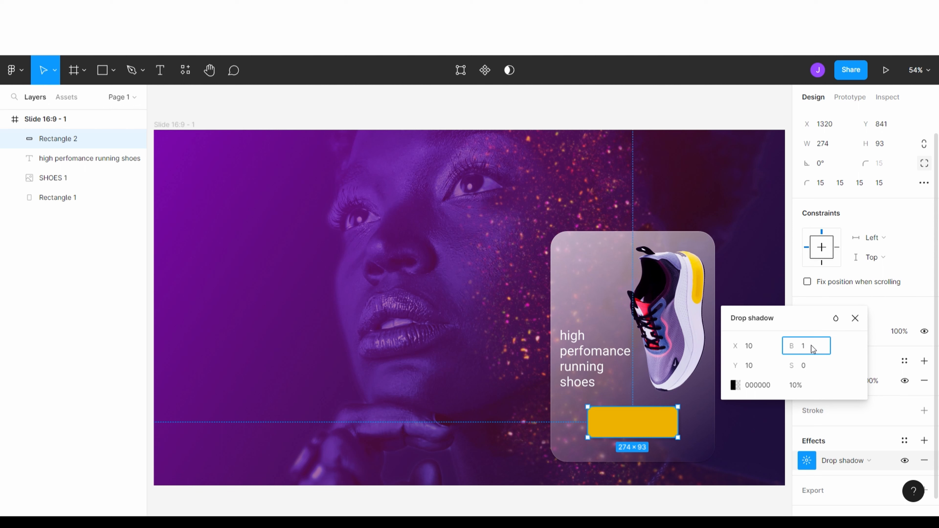
{"action": "key", "text": "Return"}
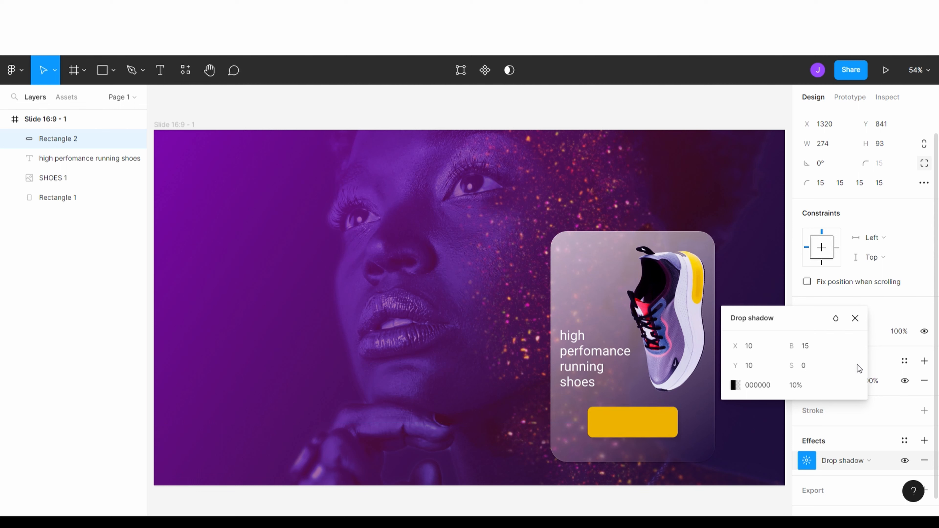
{"action": "left_click", "coordinate": [856, 318]}
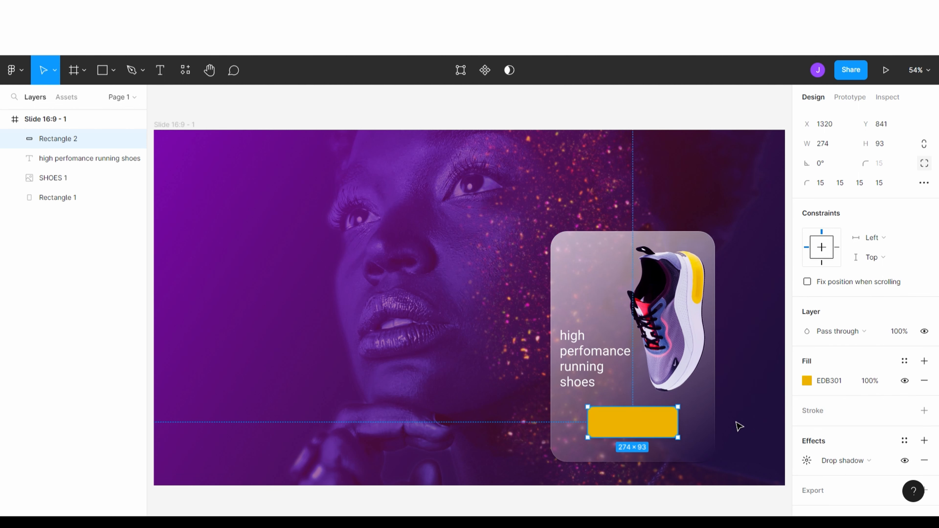
{"action": "left_click", "coordinate": [739, 427]}
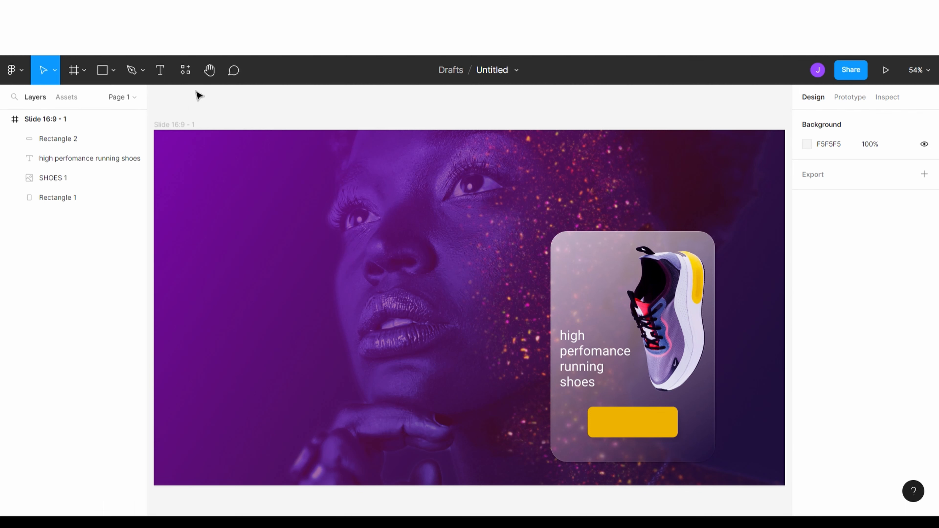
Step: Add a text box about 220 × 52 reading "shop now" on the yellow button and shift it slightly right
{"action": "left_click", "coordinate": [163, 69]}
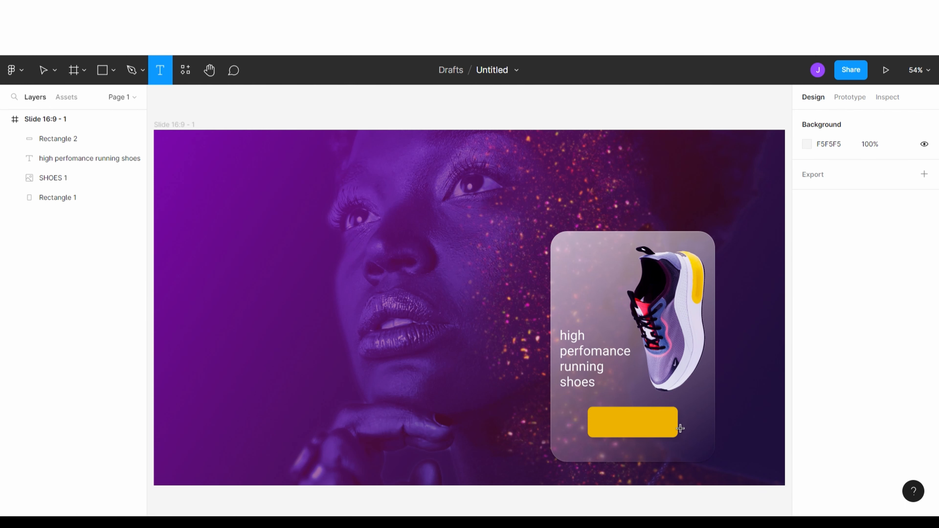
{"action": "left_click_drag", "start_coordinate": [669, 415], "coordinate": [599, 433]}
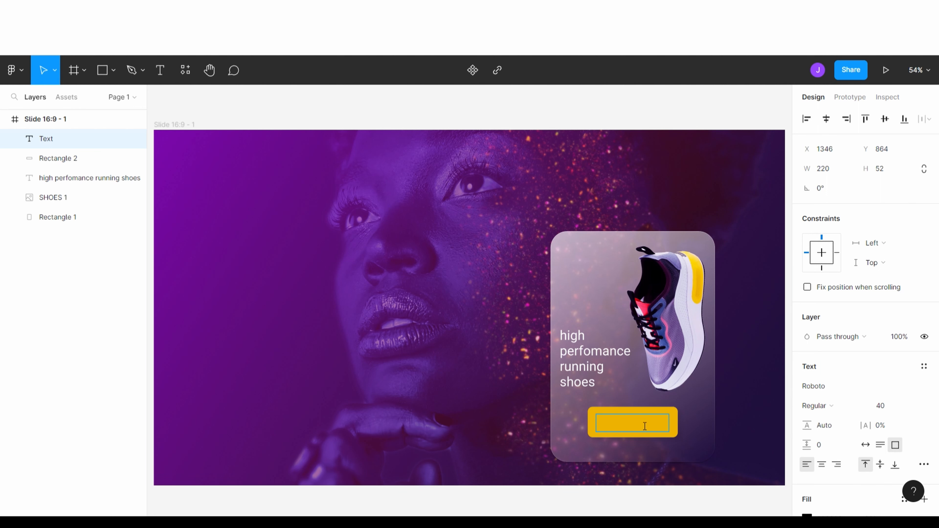
{"action": "type", "text": "shop now"}
{"action": "key", "text": "Escape"}
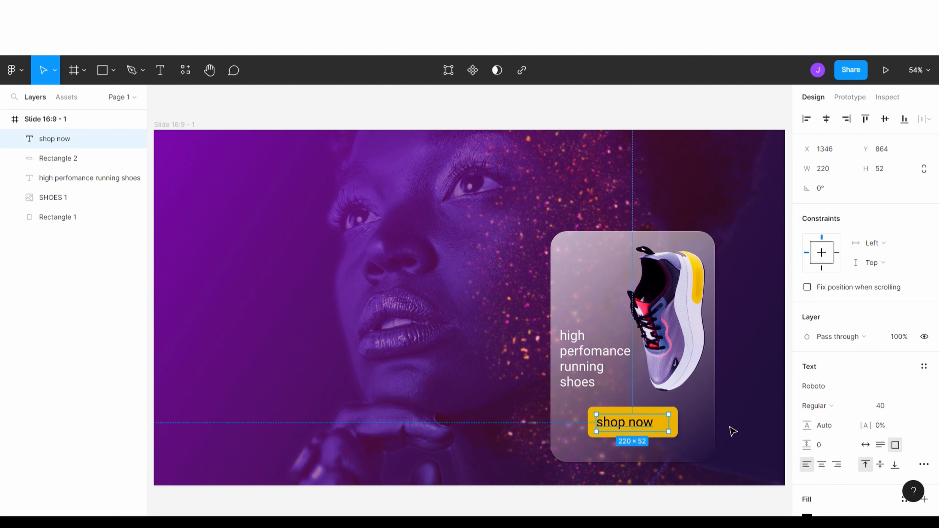
{"action": "left_click_drag", "start_coordinate": [645, 433], "coordinate": [650, 430]}
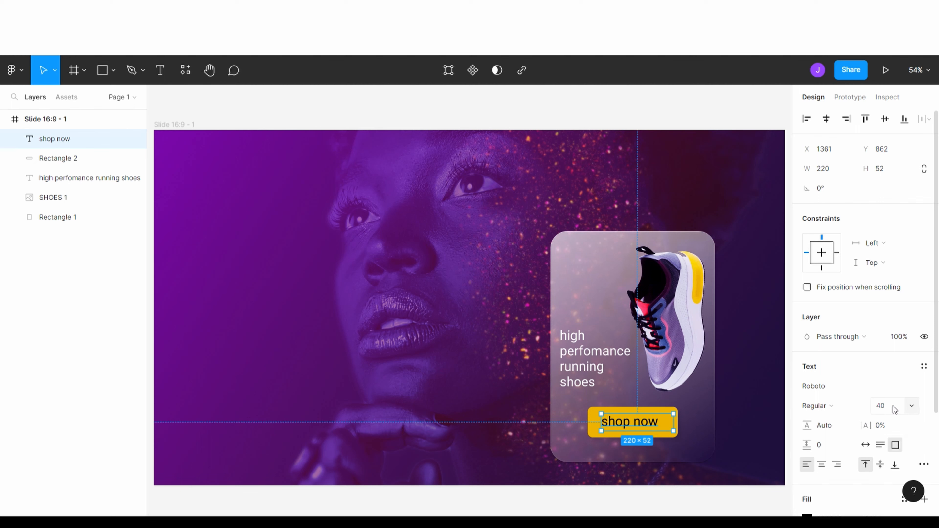
Step: Change the "shop now" text's fill colour to white FFFFFF
{"action": "scroll", "coordinate": [887, 407], "scroll_direction": "down", "scroll_amount": 3}
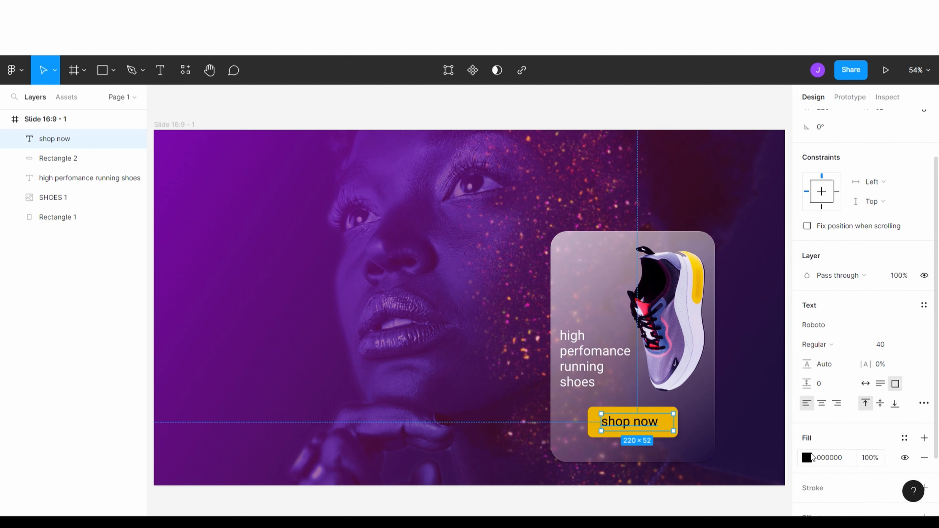
{"action": "left_click", "coordinate": [807, 457]}
{"action": "left_click", "coordinate": [676, 459]}
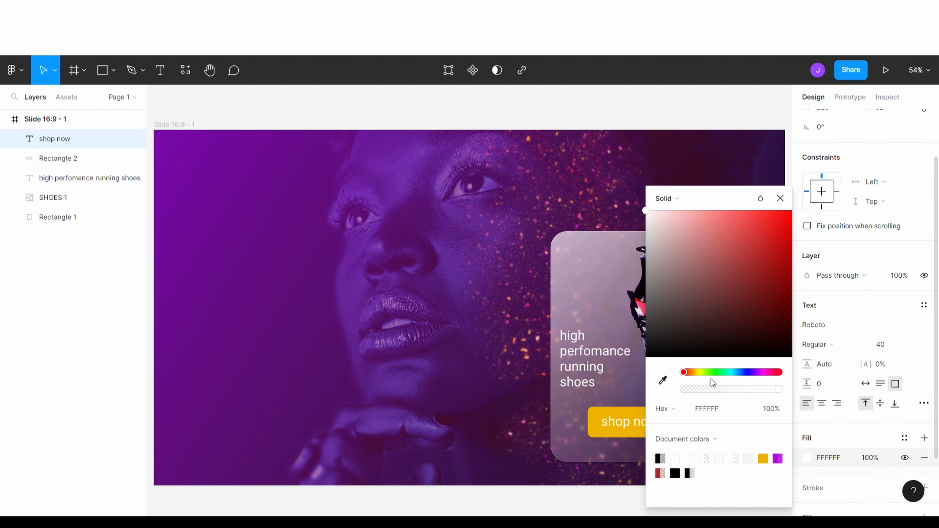
{"action": "left_click_drag", "start_coordinate": [718, 196], "coordinate": [776, 190]}
{"action": "left_click", "coordinate": [838, 192]}
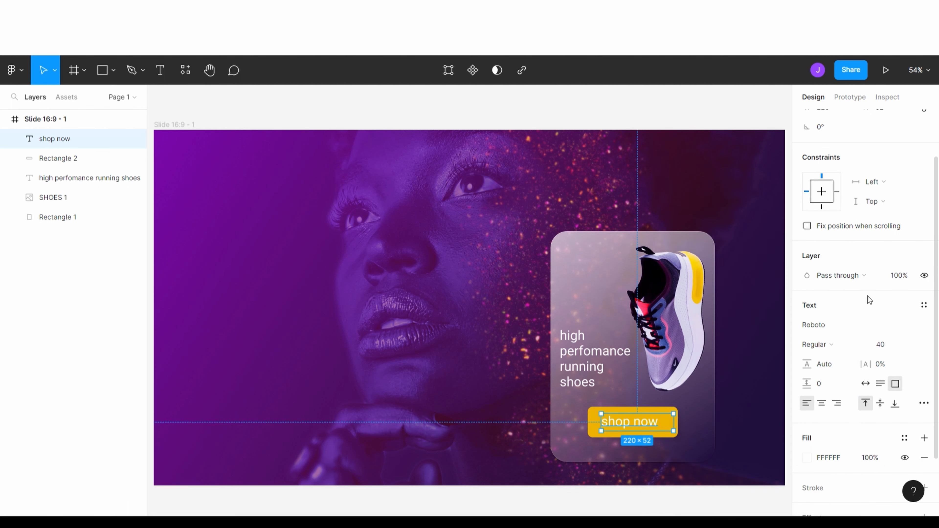
Step: Add a drop shadow to the "shop now" text and set the shadow's opacity to 10%
{"action": "scroll", "coordinate": [865, 439], "scroll_direction": "down", "scroll_amount": 2}
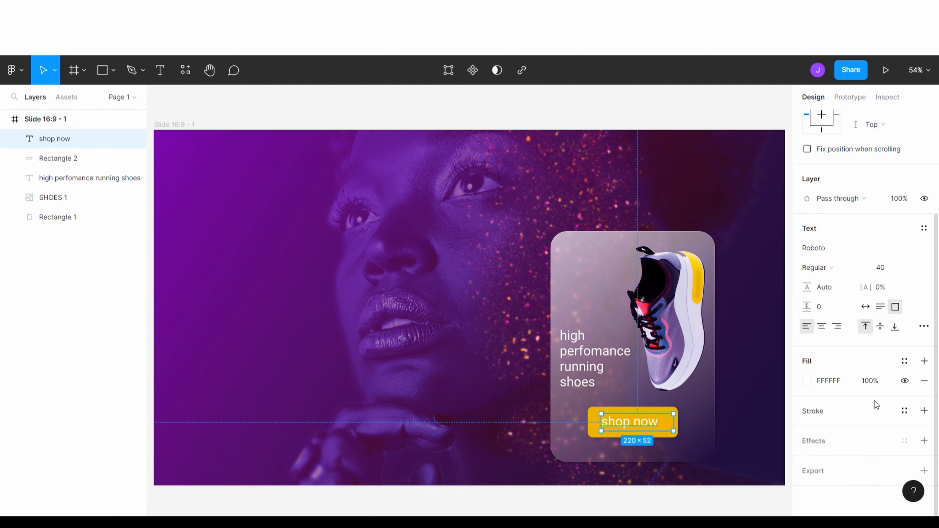
{"action": "left_click", "coordinate": [924, 441]}
{"action": "left_click", "coordinate": [806, 461]}
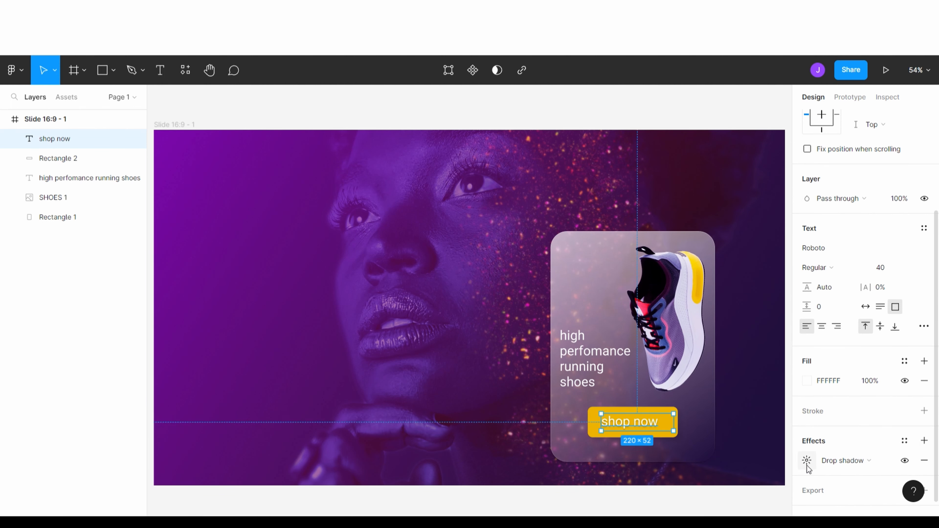
{"action": "left_click", "coordinate": [726, 493]}
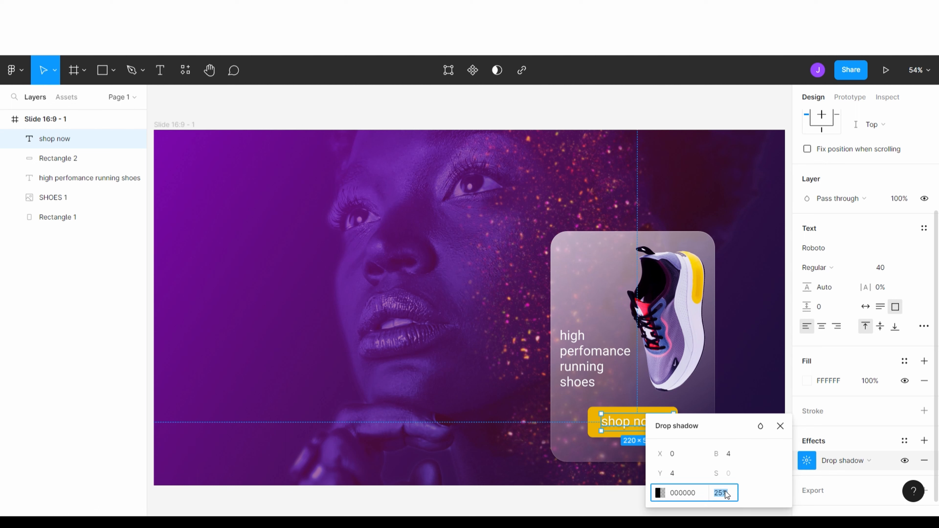
{"action": "type", "text": "10"}
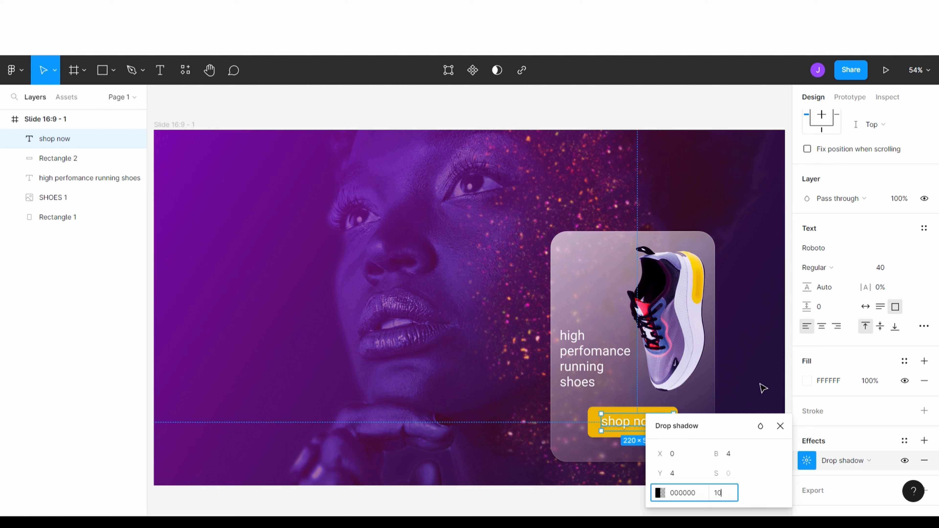
{"action": "left_click", "coordinate": [761, 400]}
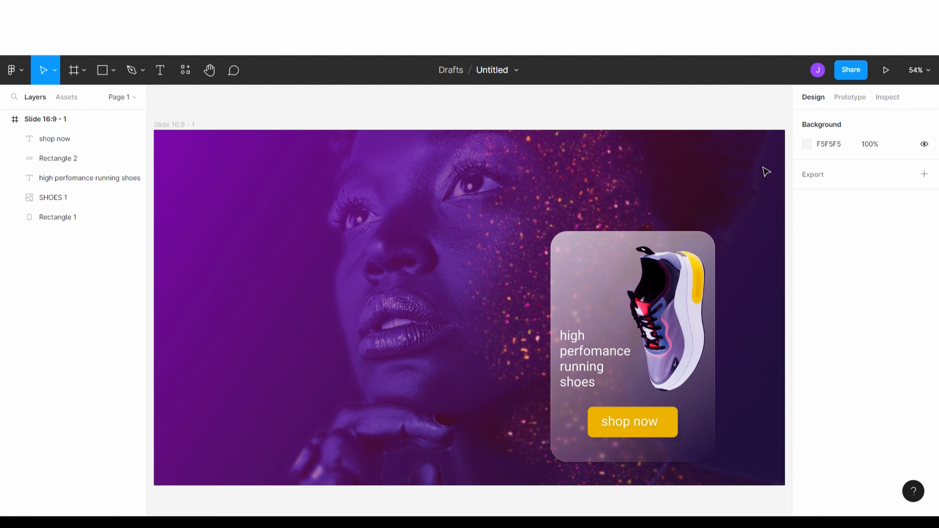
Step: Draw a rectangle across the slide's full 1920 width along its upper edge and set its height to 100
{"action": "left_click", "coordinate": [99, 76]}
{"action": "mouse_move", "coordinate": [154, 130]}
{"action": "left_mouse_down"}
{"action": "mouse_move", "coordinate": [694, 217]}
{"action": "mouse_move", "coordinate": [788, 179]}
{"action": "mouse_move", "coordinate": [730, 171]}
{"action": "mouse_move", "coordinate": [729, 184]}
{"action": "mouse_move", "coordinate": [729, 166]}
{"action": "left_mouse_up"}
{"action": "left_click_drag", "start_coordinate": [719, 231], "coordinate": [775, 231]}
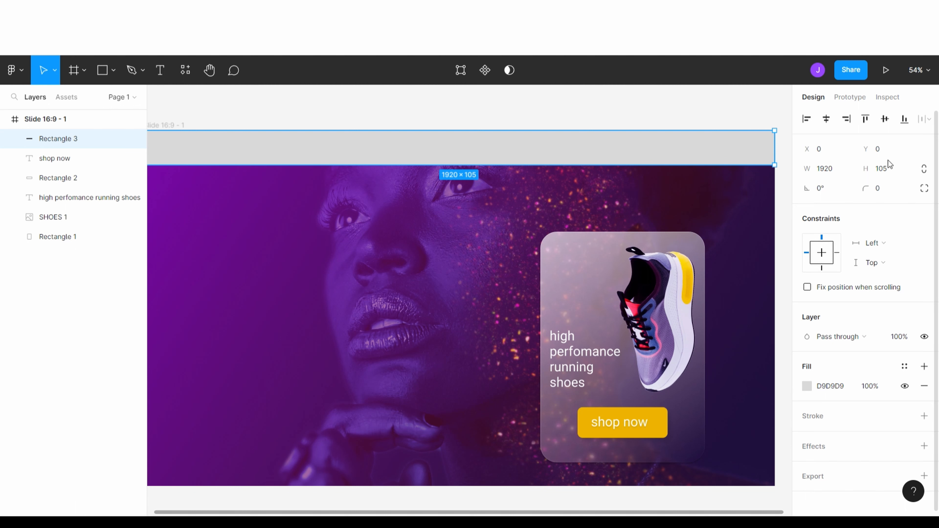
{"action": "left_click", "coordinate": [891, 170]}
{"action": "type", "text": "100"}
{"action": "left_click", "coordinate": [734, 124]}
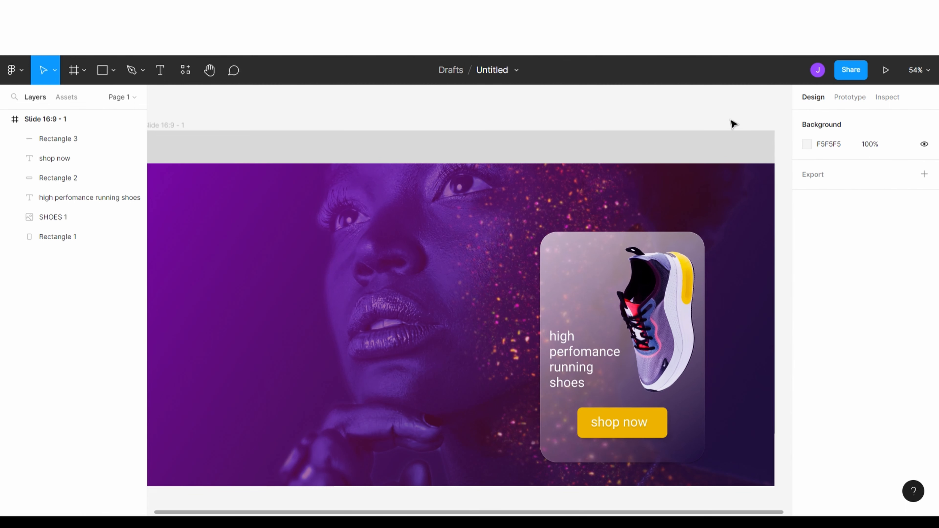
Step: Fill the header rectangle with black 000000 and lower its fill opacity to 35%
{"action": "left_click", "coordinate": [717, 156]}
{"action": "left_click", "coordinate": [807, 386]}
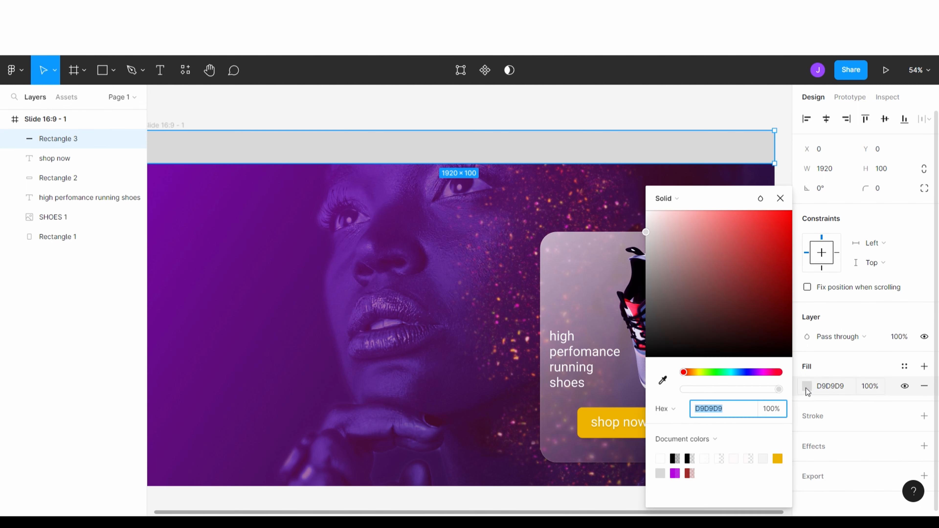
{"action": "type", "text": "000000"}
{"action": "key", "text": "Return"}
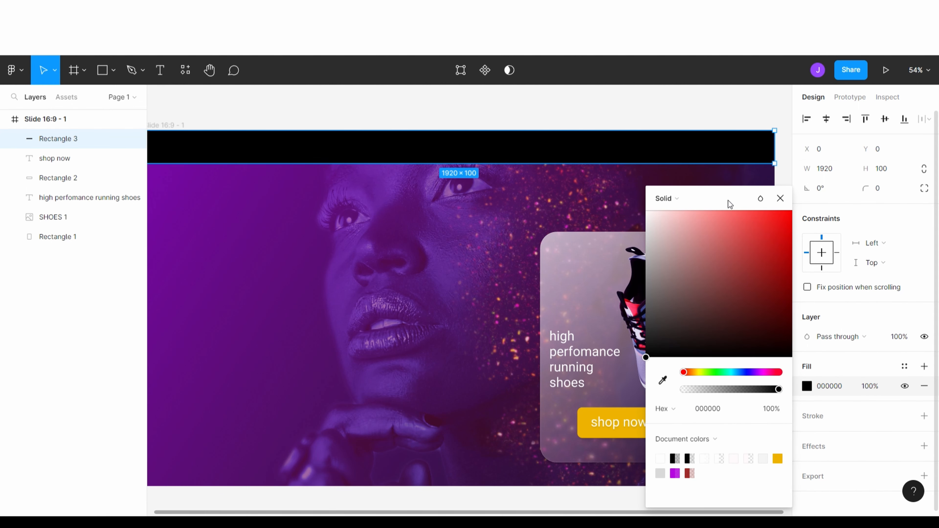
{"action": "left_click_drag", "start_coordinate": [728, 200], "coordinate": [776, 132]}
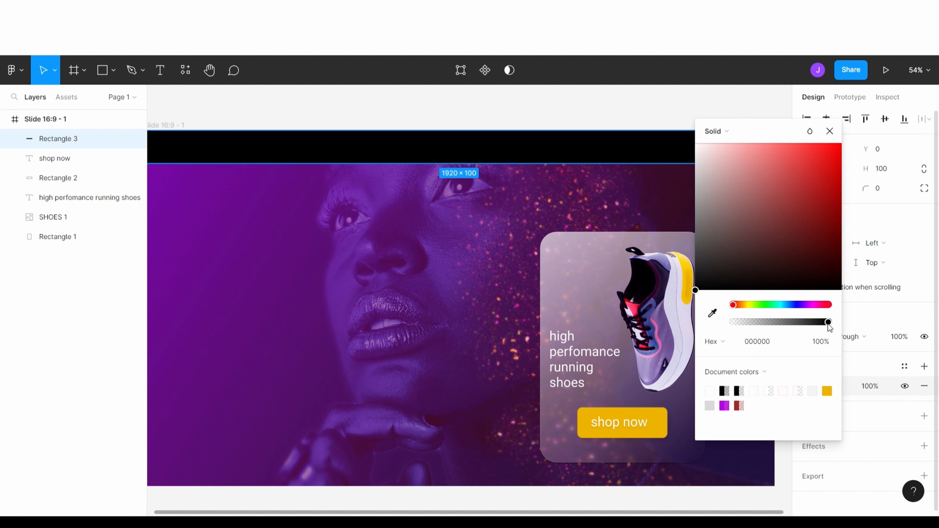
{"action": "left_click_drag", "start_coordinate": [828, 322], "coordinate": [775, 323]}
{"action": "left_click_drag", "start_coordinate": [765, 326], "coordinate": [768, 329]}
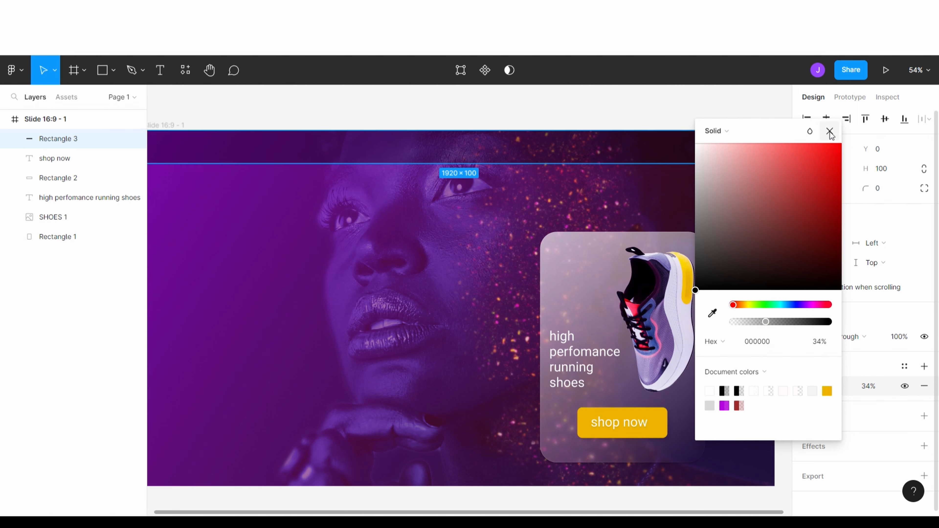
{"action": "left_click_drag", "start_coordinate": [765, 321], "coordinate": [767, 322]}
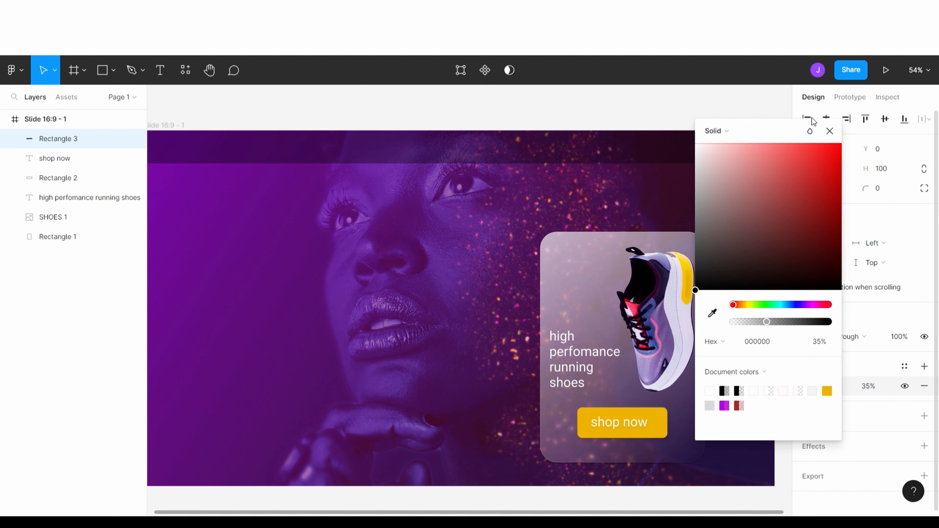
{"action": "left_click", "coordinate": [828, 131]}
{"action": "left_click", "coordinate": [604, 117]}
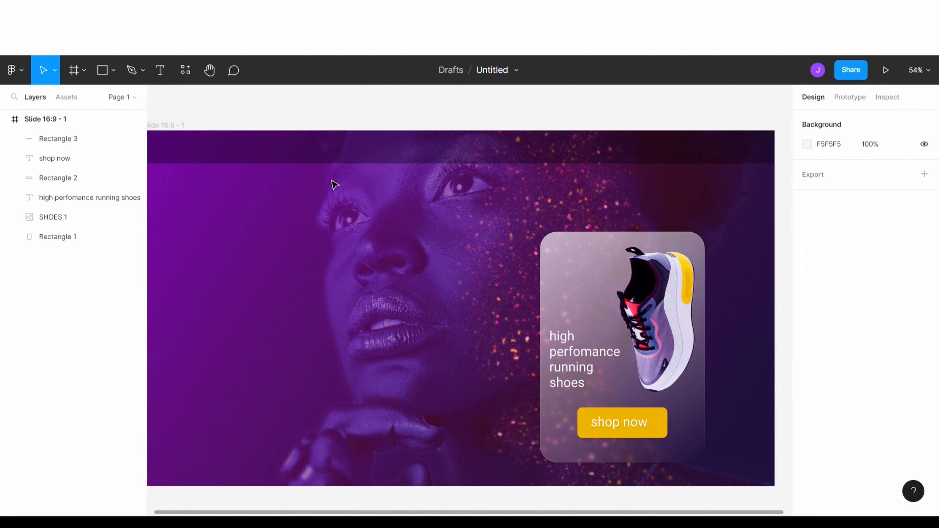
Step: Add a text box about 147 × 100 near the left end of the header bar, reading "NZ"
{"action": "mouse_move", "coordinate": [401, 310]}
{"action": "left_mouse_down"}
{"action": "mouse_move", "coordinate": [470, 310]}
{"action": "mouse_move", "coordinate": [419, 309]}
{"action": "mouse_move", "coordinate": [434, 317]}
{"action": "mouse_move", "coordinate": [414, 316]}
{"action": "left_mouse_up"}
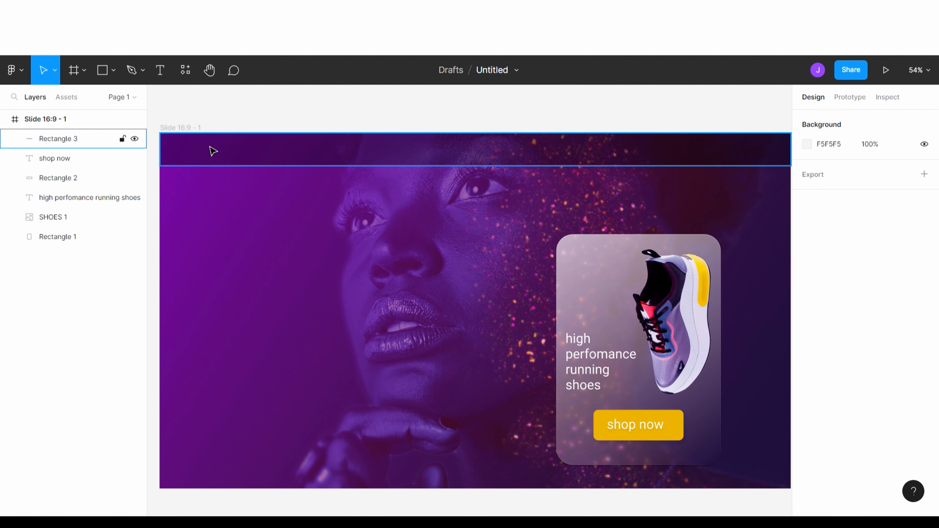
{"action": "left_click", "coordinate": [160, 70]}
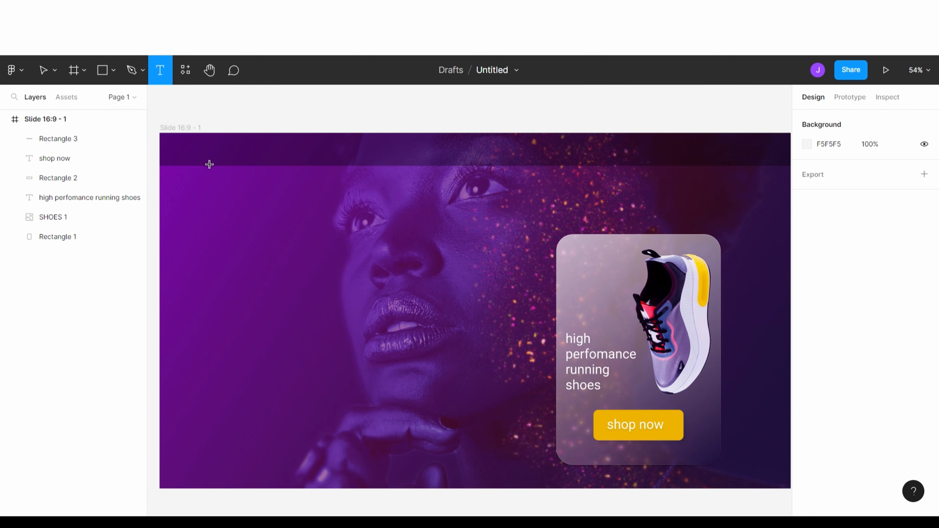
{"action": "left_click_drag", "start_coordinate": [180, 133], "coordinate": [229, 165]}
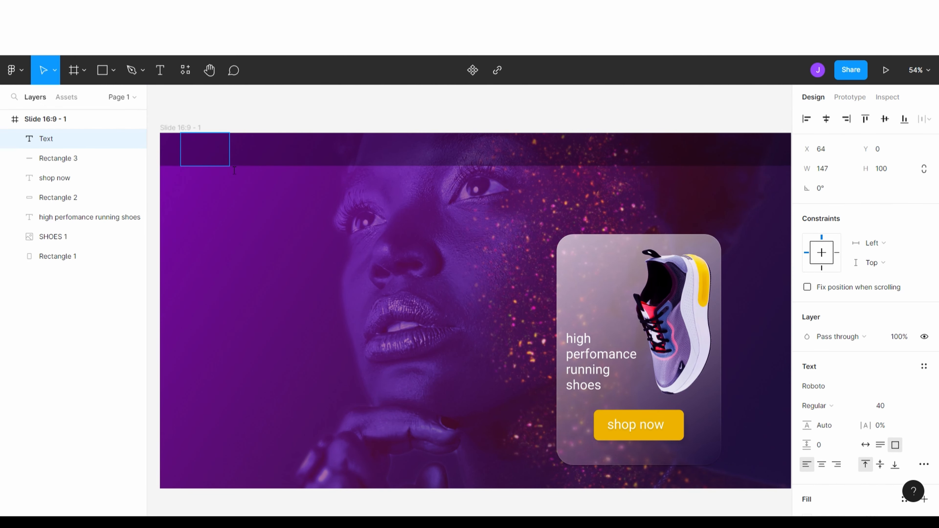
{"action": "type", "text": "nz"}
{"action": "key", "text": "BackSpace"}
{"action": "key", "text": "BackSpace"}
{"action": "type", "text": "NZ"}
Step: Set the "NZ" text's font size to 80 and move it slightly closer to the slide's left edge
{"action": "key", "text": "ctrl+a"}
{"action": "left_click", "coordinate": [901, 410]}
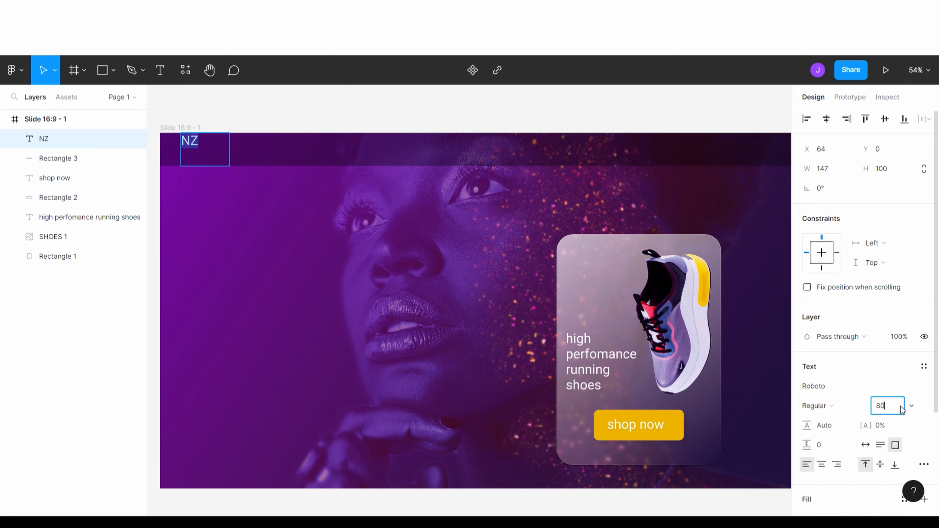
{"action": "type", "text": "80"}
{"action": "key", "text": "Return"}
{"action": "key", "text": "Escape"}
{"action": "left_click", "coordinate": [213, 160]}
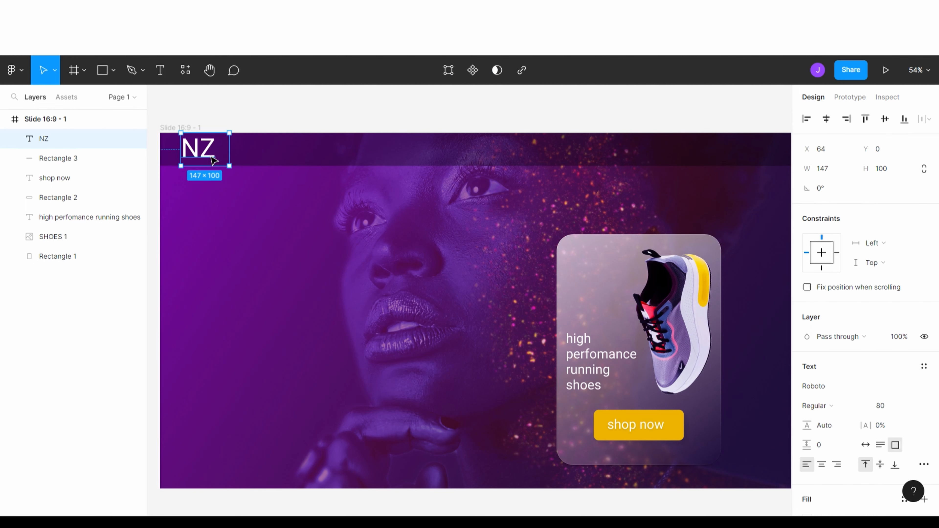
{"action": "left_click_drag", "start_coordinate": [214, 160], "coordinate": [203, 159]}
{"action": "key", "text": "Escape"}
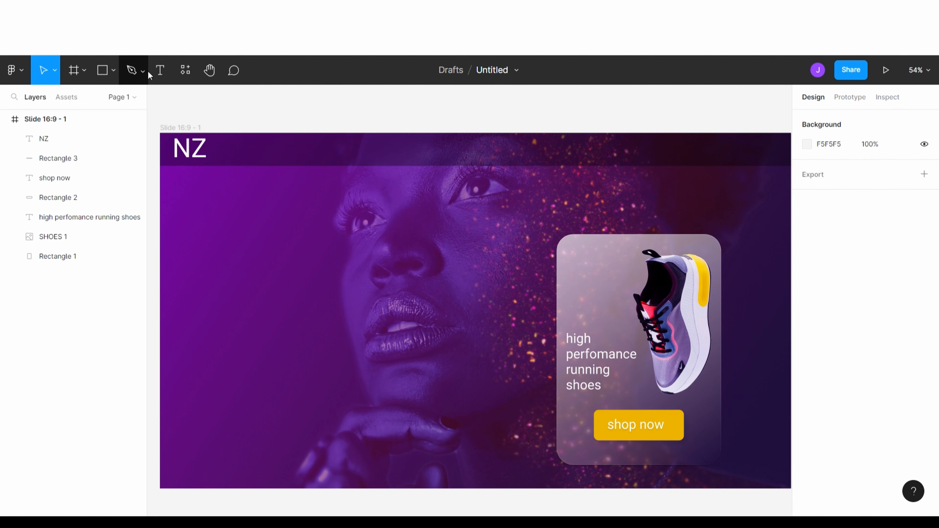
Step: Add a text box about 632 × 60 over the right part of the header bar, reading "New Arrivals"
{"action": "left_click", "coordinate": [160, 70]}
{"action": "left_click_drag", "start_coordinate": [547, 146], "coordinate": [755, 166]}
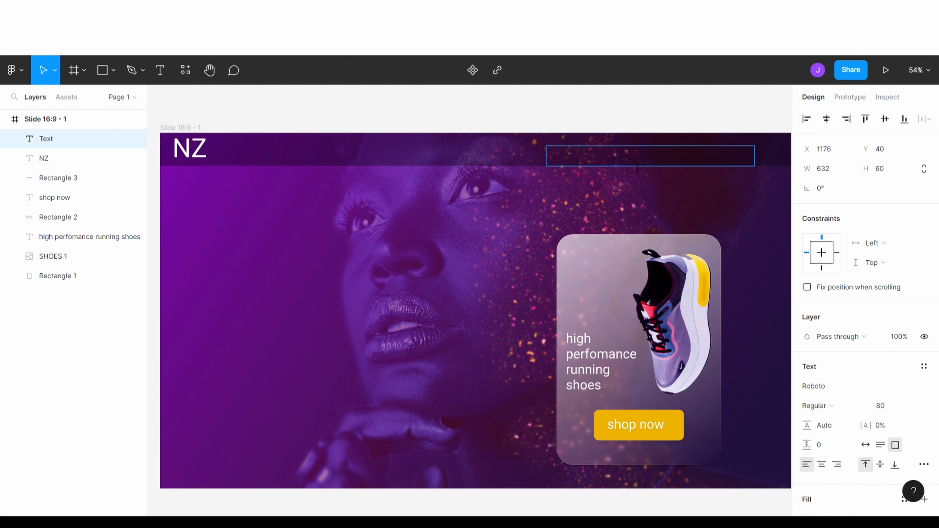
{"action": "type", "text": "New arr"}
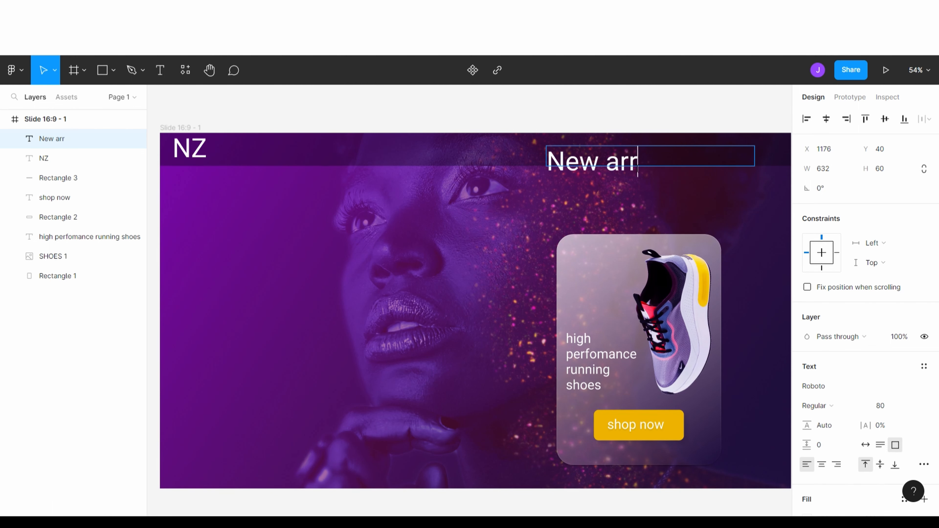
{"action": "key", "text": "BackSpace"}
{"action": "key", "text": "BackSpace"}
{"action": "key", "text": "BackSpace"}
{"action": "type", "text": "Arri"}
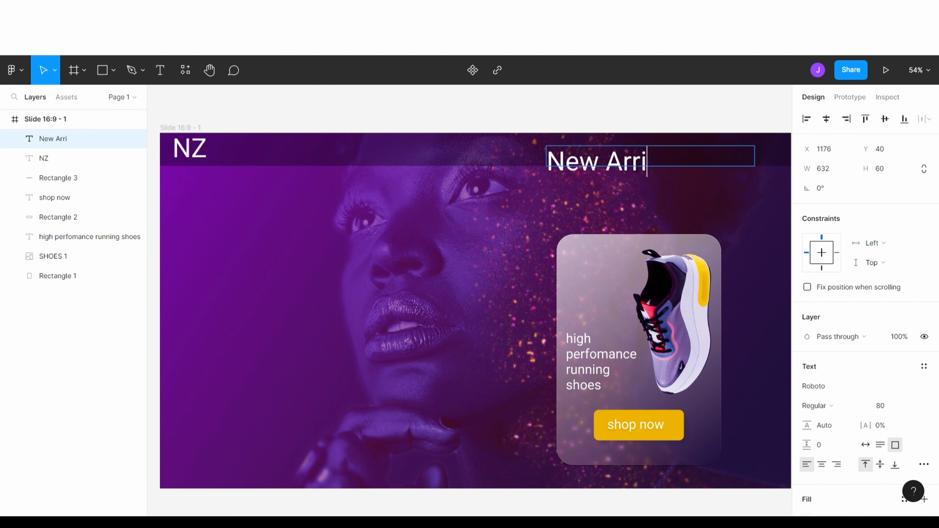
{"action": "type", "text": "vals"}
{"action": "key", "text": "Escape"}
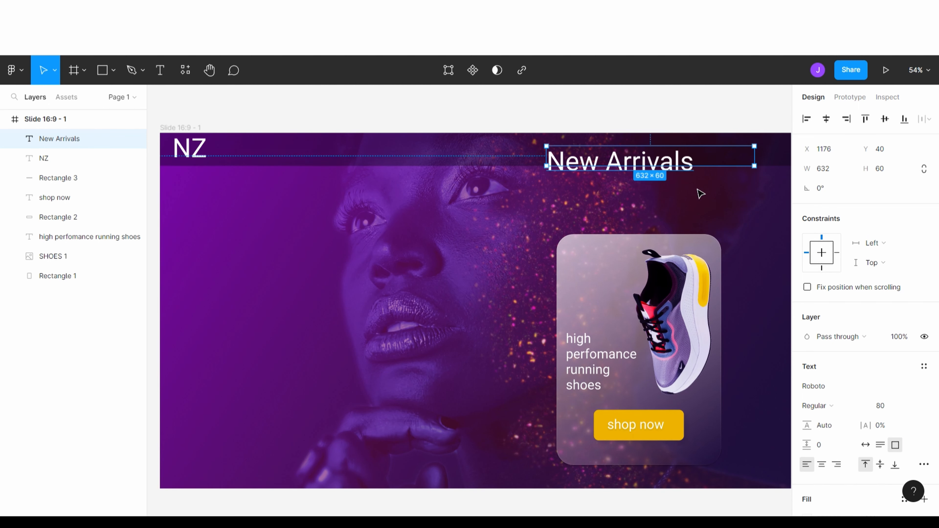
Step: Shrink the "New Arrivals" text box to about 366 × 10 and reduce its font size
{"action": "left_click_drag", "start_coordinate": [765, 154], "coordinate": [677, 172]}
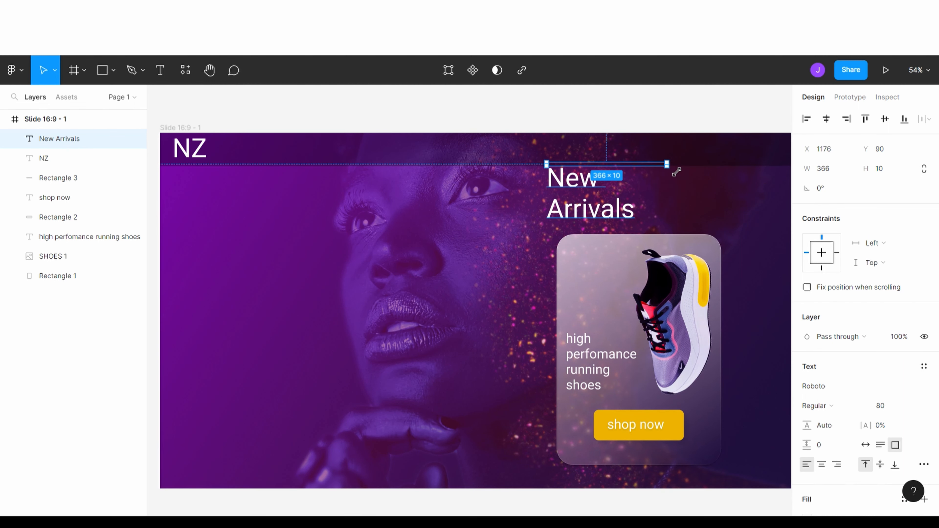
{"action": "left_click", "coordinate": [892, 407]}
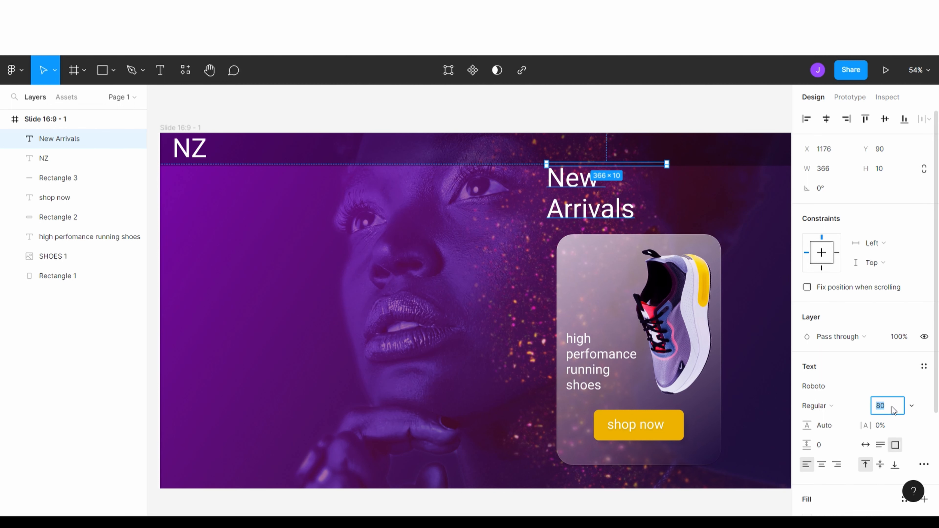
{"action": "key", "text": "Return"}
{"action": "key", "text": "Escape"}
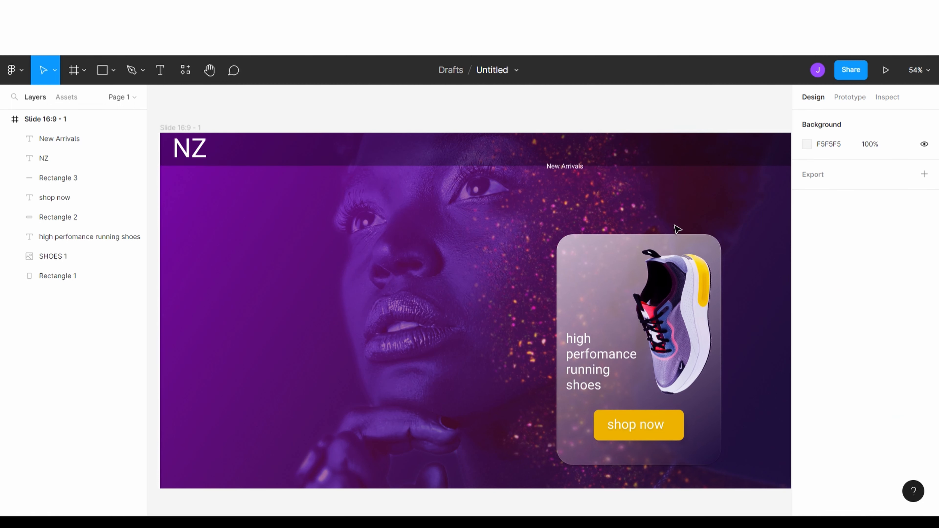
Step: Set the "New Arrivals" text's font size to 30
{"action": "left_click", "coordinate": [575, 168]}
{"action": "left_click", "coordinate": [884, 405]}
{"action": "type", "text": "30"}
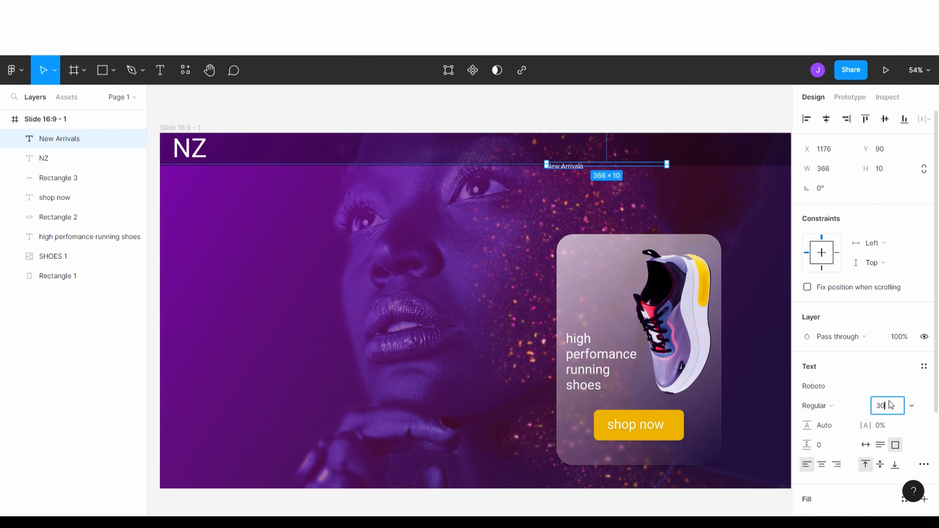
{"action": "key", "text": "Return"}
{"action": "key", "text": "Escape"}
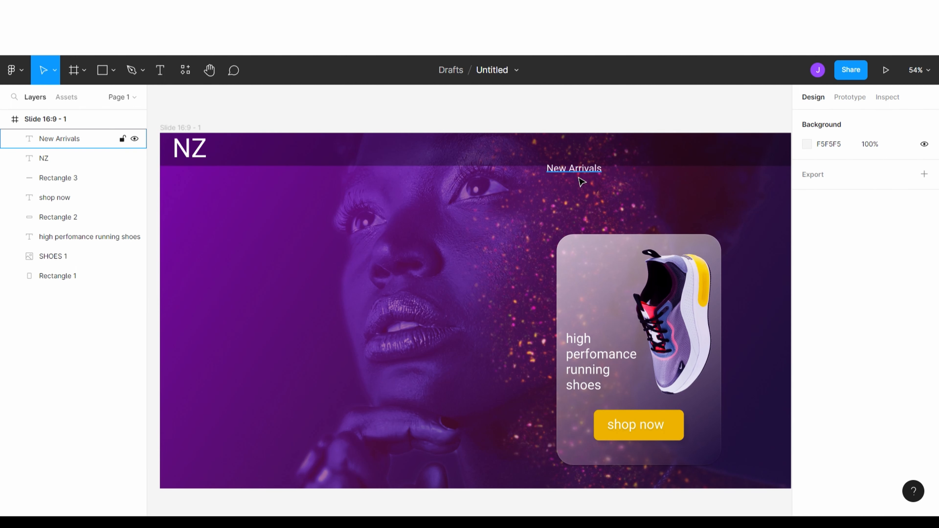
Step: Move the "New Arrivals" text up into the header bar, to X 1215 and Y 40
{"action": "left_click_drag", "start_coordinate": [581, 171], "coordinate": [584, 160]}
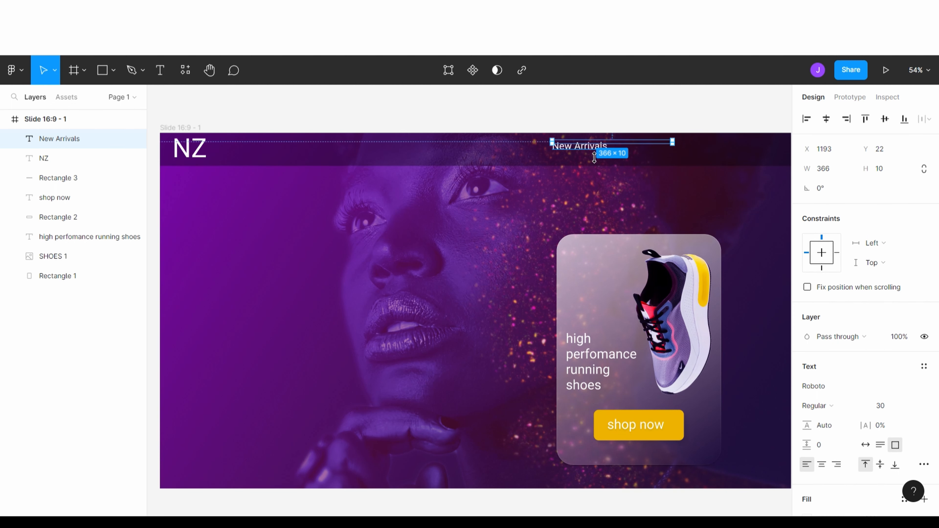
{"action": "left_click", "coordinate": [626, 230]}
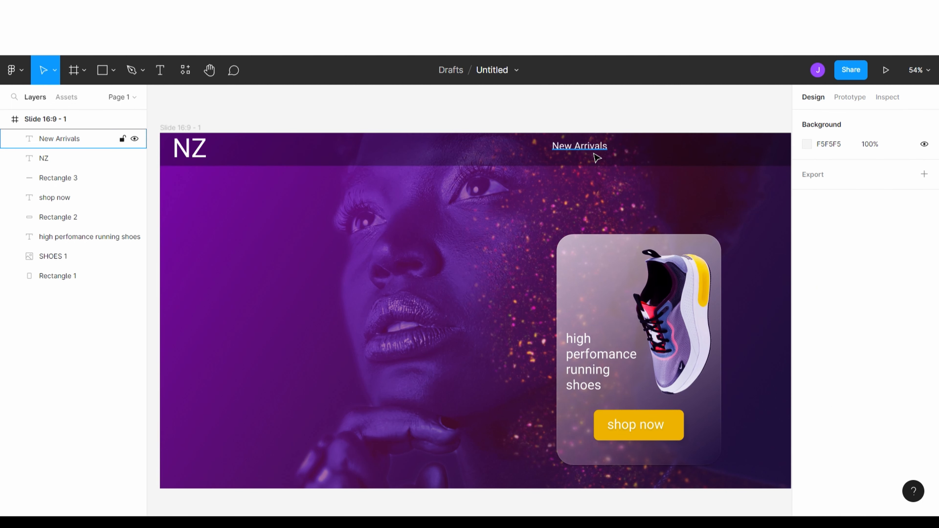
{"action": "left_click_drag", "start_coordinate": [592, 153], "coordinate": [602, 158]}
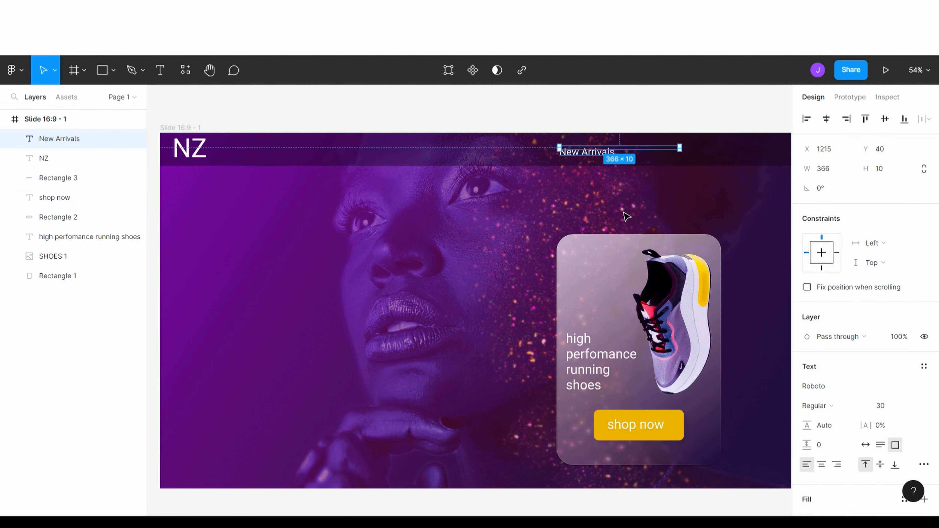
{"action": "key", "text": "Escape"}
Step: Duplicate the "New Arrivals" text, place the copy beside it at X 1457, Y 40, and change its wording to "Shop"
{"action": "left_click", "coordinate": [603, 154]}
{"action": "key", "text": "Escape"}
{"action": "key", "text": "ctrl+v"}
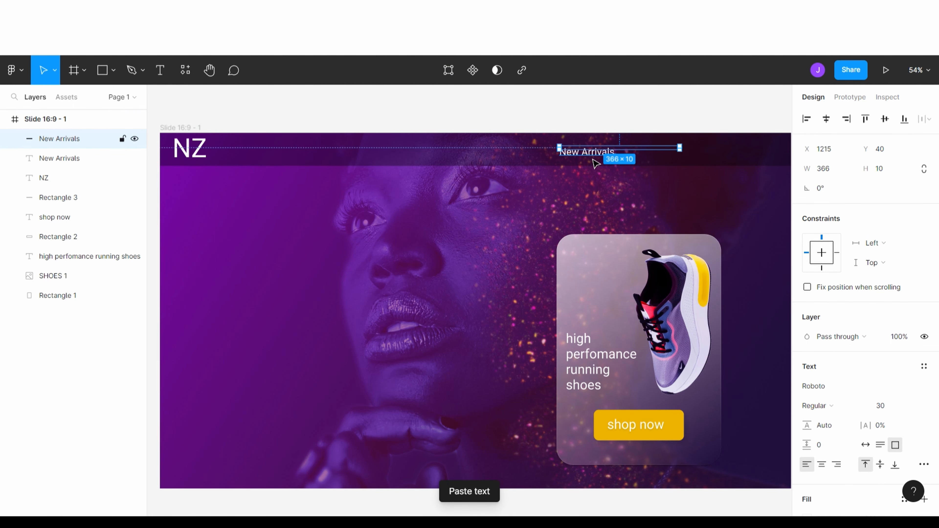
{"action": "left_click_drag", "start_coordinate": [612, 161], "coordinate": [674, 161]}
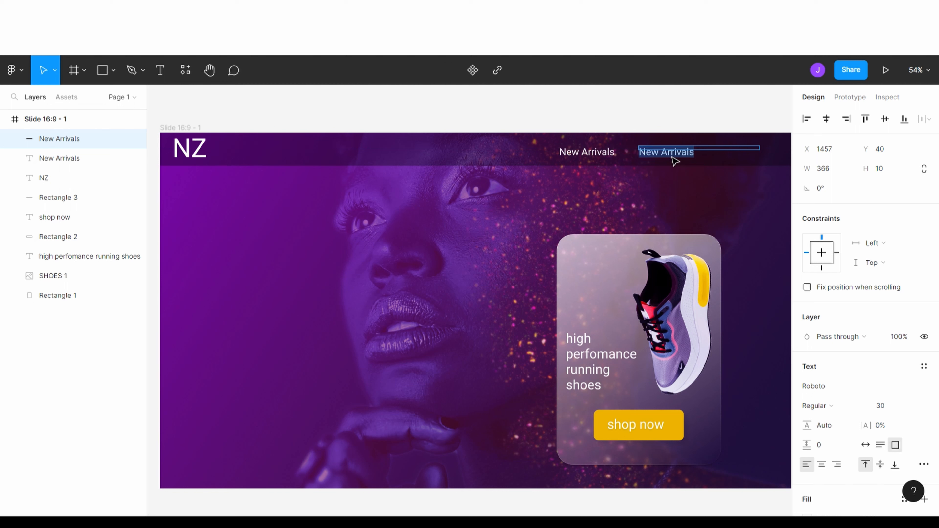
{"action": "type", "text": "Shop"}
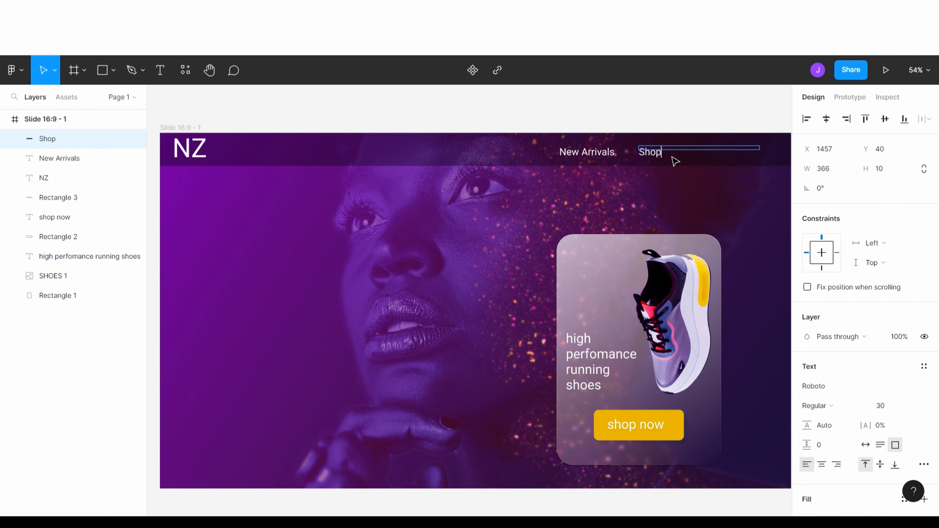
{"action": "key", "text": "Escape"}
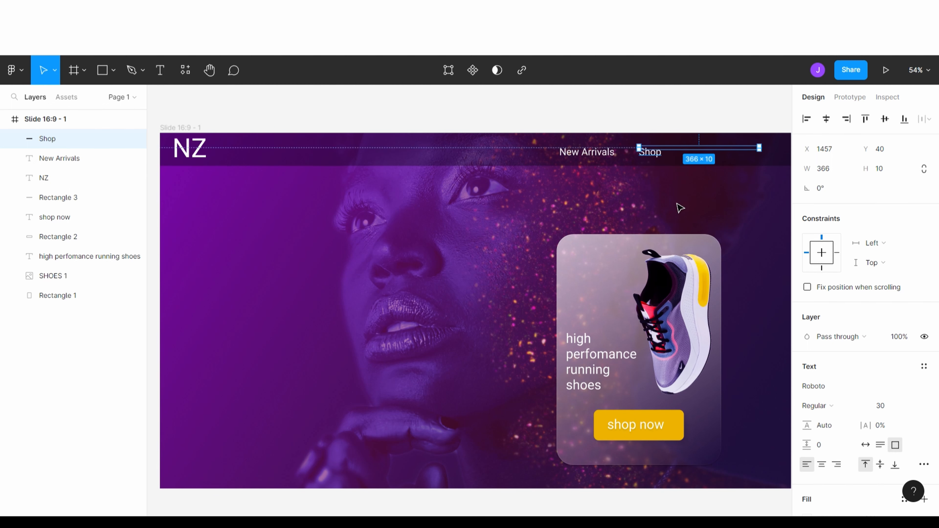
Step: Add another copy of "New Arrivals" after "Shop" at X 1594, Y 40, and change its wording to "About"
{"action": "key", "text": "ctrl+v"}
{"action": "left_click_drag", "start_coordinate": [602, 153], "coordinate": [723, 155]}
{"action": "double_click", "coordinate": [722, 154]}
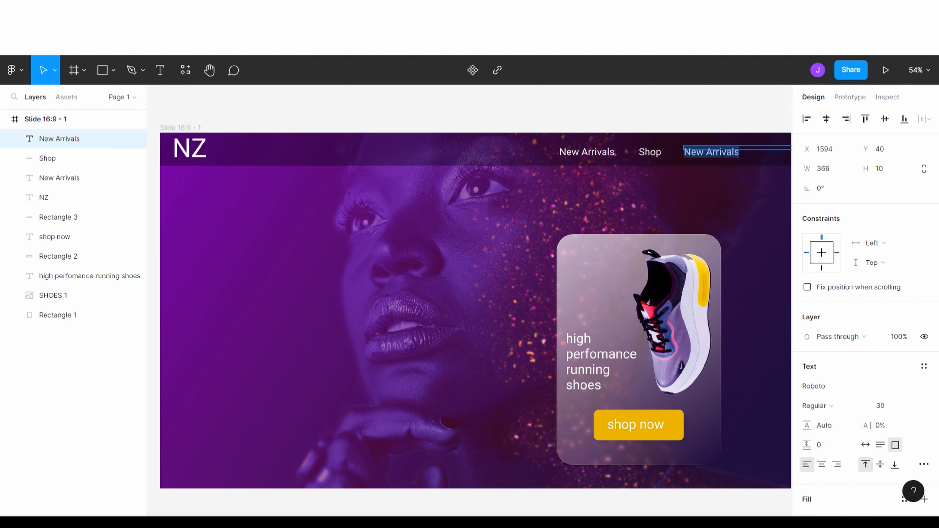
{"action": "type", "text": "Abou"}
{"action": "key", "text": "Escape"}
{"action": "key", "text": "Escape"}
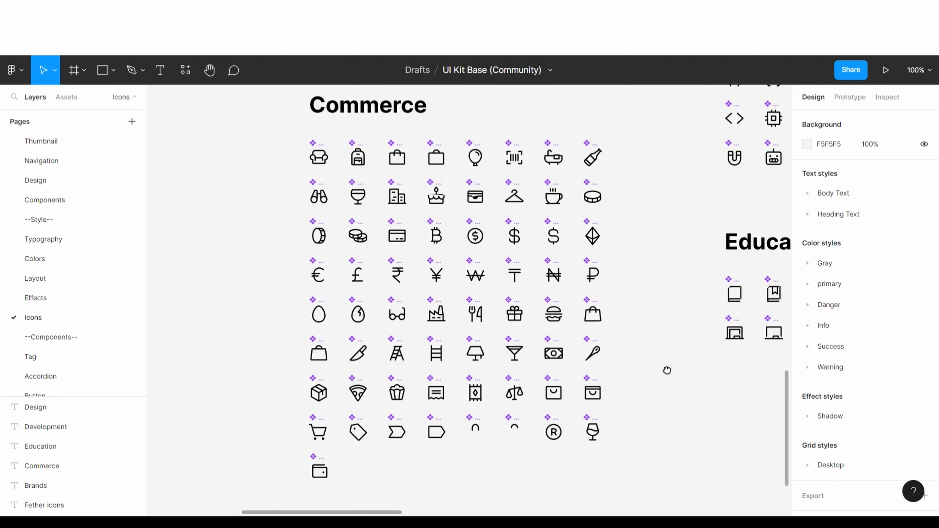
Step: Copy the shopping cart icon from the UI Kit Base file's Commerce icons into the slide below the header, enlarged to about 132 × 132
{"action": "scroll", "coordinate": [667, 369], "scroll_direction": "down", "scroll_amount": 2}
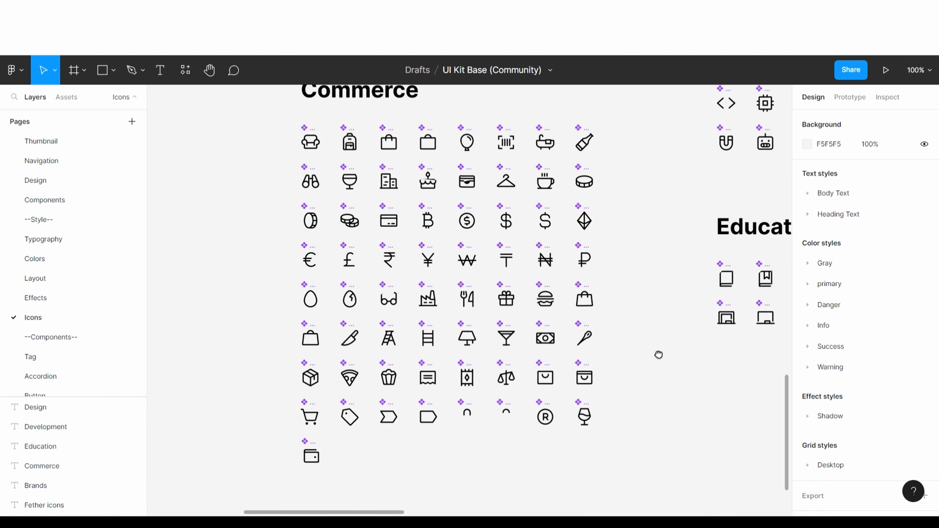
{"action": "scroll", "coordinate": [499, 444], "scroll_direction": "down", "scroll_amount": 3}
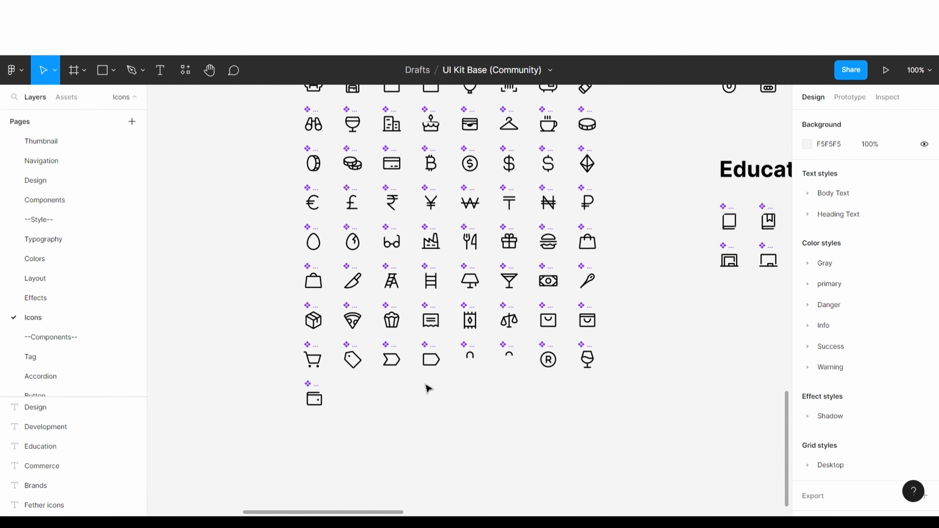
{"action": "left_click", "coordinate": [321, 366]}
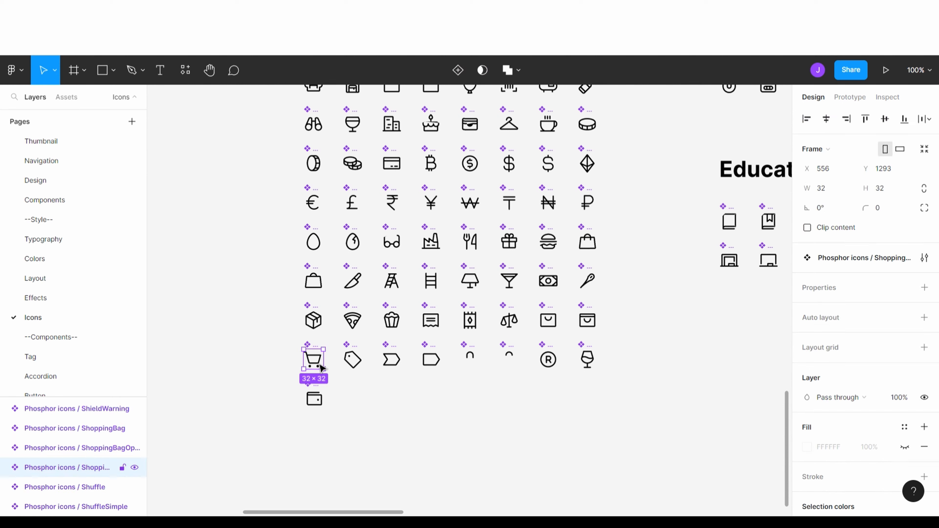
{"action": "left_click", "coordinate": [425, 421]}
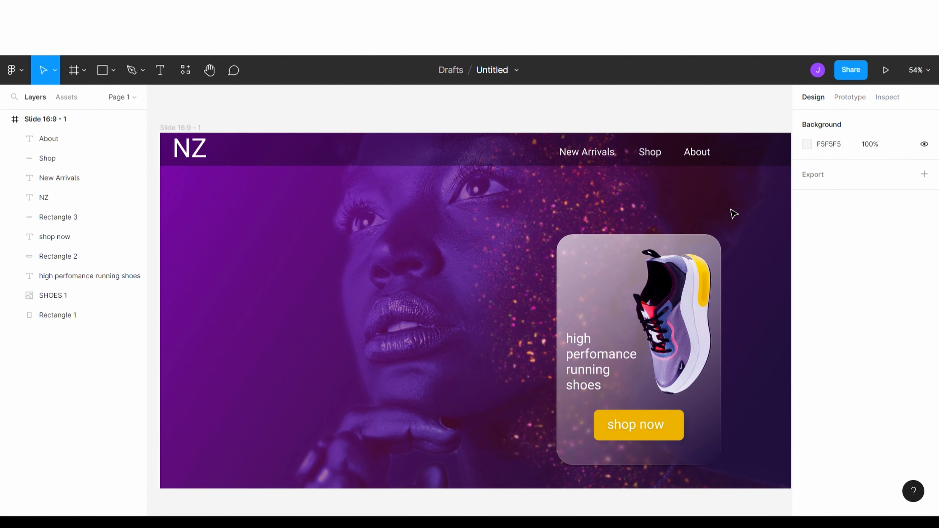
{"action": "key", "text": "ctrl+v"}
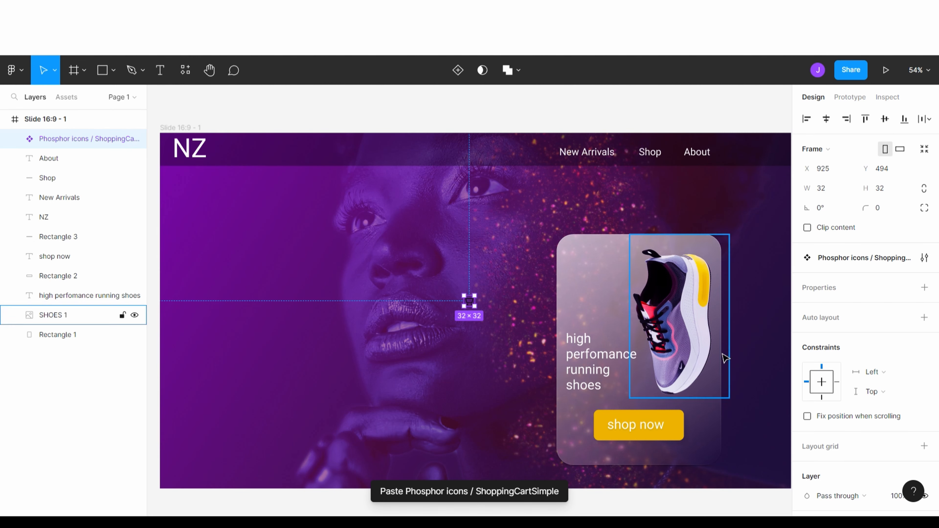
{"action": "left_click_drag", "start_coordinate": [486, 303], "coordinate": [739, 218]}
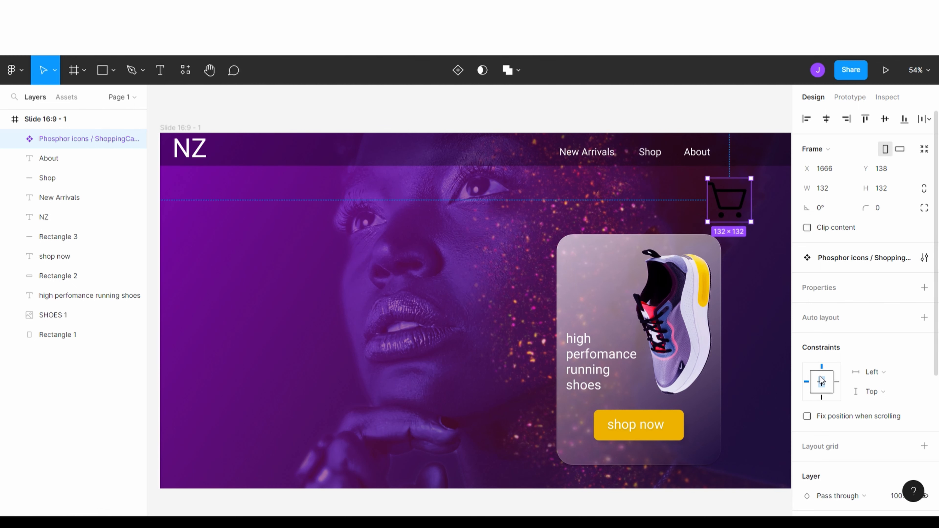
Step: Recolor the shopping cart icon from black to white, FFFFFF
{"action": "scroll", "coordinate": [854, 457], "scroll_direction": "down", "scroll_amount": 3}
{"action": "scroll", "coordinate": [854, 457], "scroll_direction": "down", "scroll_amount": 2}
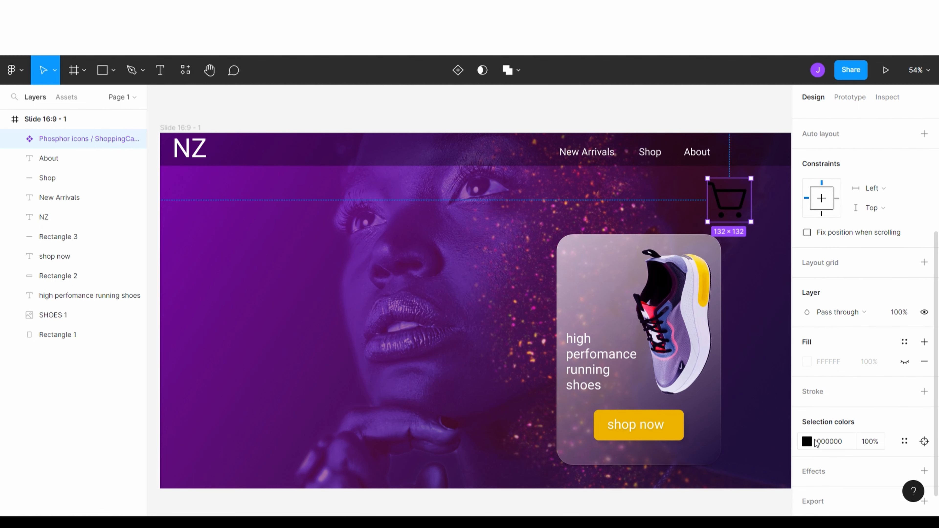
{"action": "left_click", "coordinate": [807, 442]}
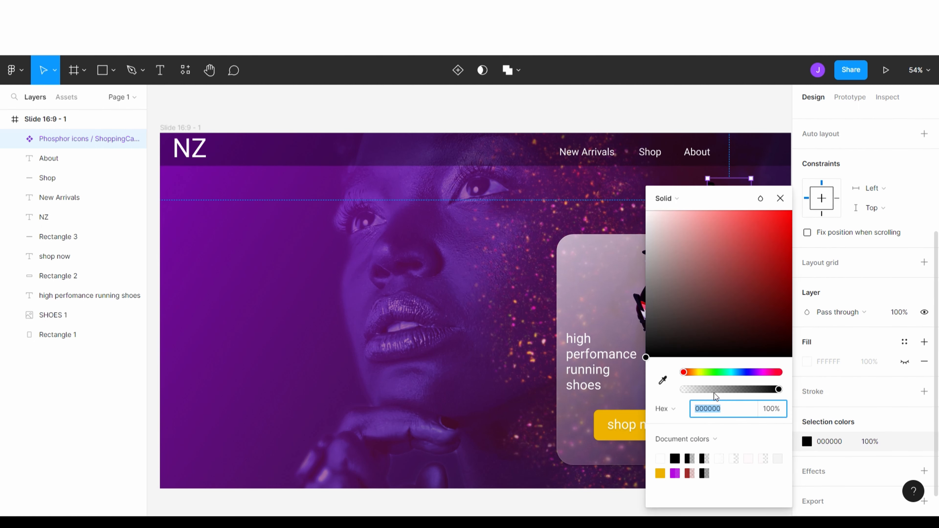
{"action": "type", "text": "FFFFFF"}
{"action": "key", "text": "Return"}
{"action": "left_click_drag", "start_coordinate": [789, 204], "coordinate": [532, 220]}
{"action": "left_click", "coordinate": [527, 218]}
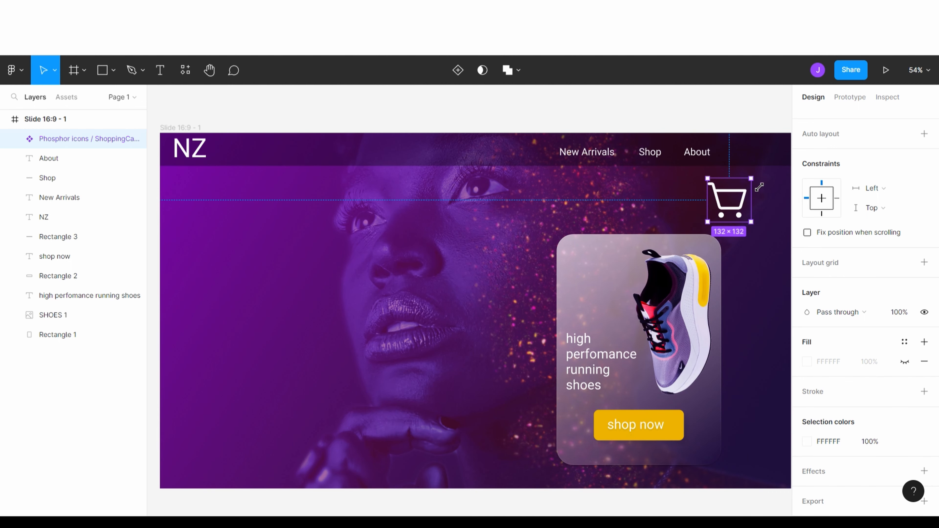
Step: Shrink the cart icon and place it in the header bar just after "About"
{"action": "mouse_move", "coordinate": [751, 179]}
{"action": "left_mouse_down"}
{"action": "mouse_move", "coordinate": [736, 231]}
{"action": "mouse_move", "coordinate": [751, 163]}
{"action": "left_mouse_up"}
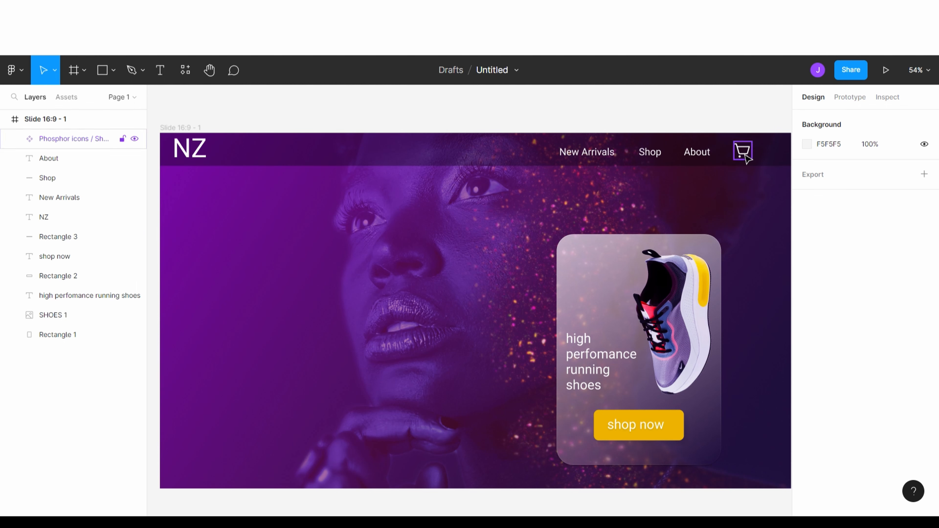
{"action": "left_click_drag", "start_coordinate": [745, 156], "coordinate": [741, 155]}
{"action": "left_click", "coordinate": [761, 236]}
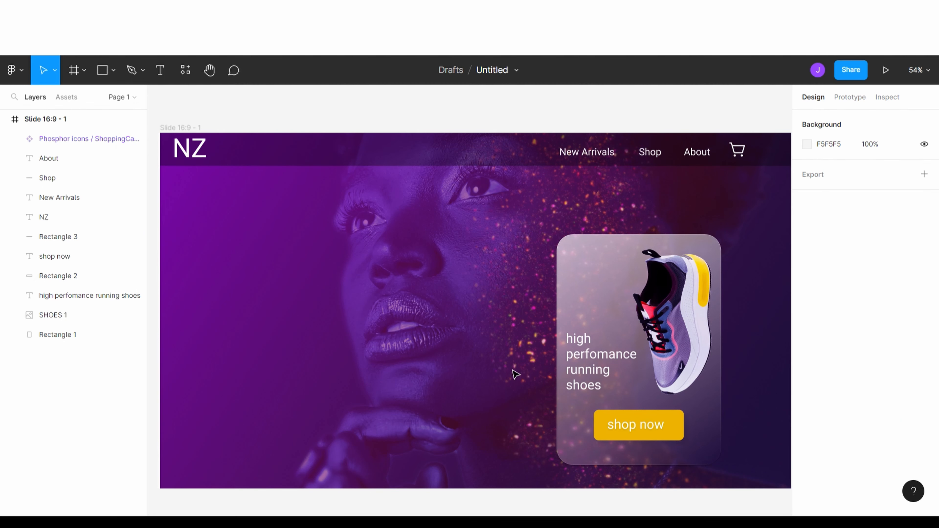
Step: Add a text box about 1062 × 348 on the slide's lower left, reading "Get ready" and "for your best run" on two lines
{"action": "mouse_move", "coordinate": [515, 377]}
{"action": "left_mouse_down"}
{"action": "mouse_move", "coordinate": [526, 361]}
{"action": "mouse_move", "coordinate": [507, 384]}
{"action": "mouse_move", "coordinate": [516, 370]}
{"action": "left_mouse_up"}
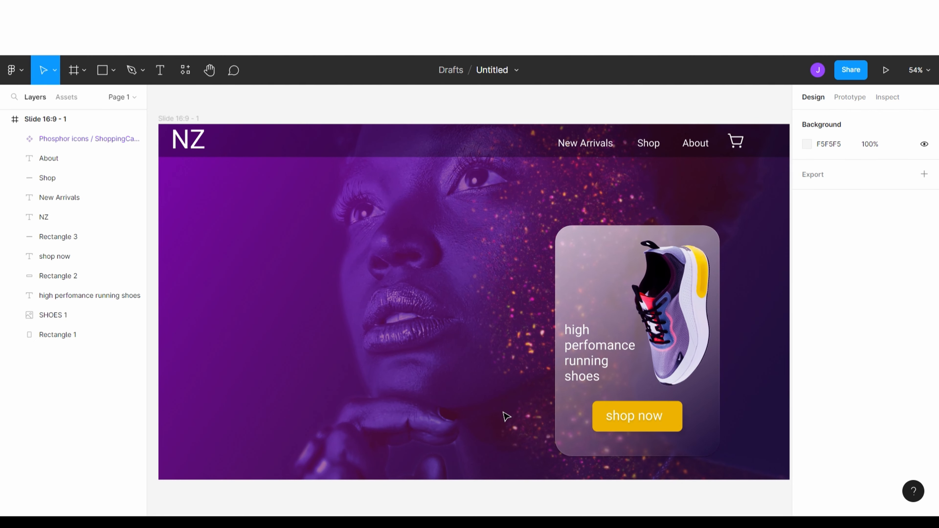
{"action": "left_click", "coordinate": [160, 71]}
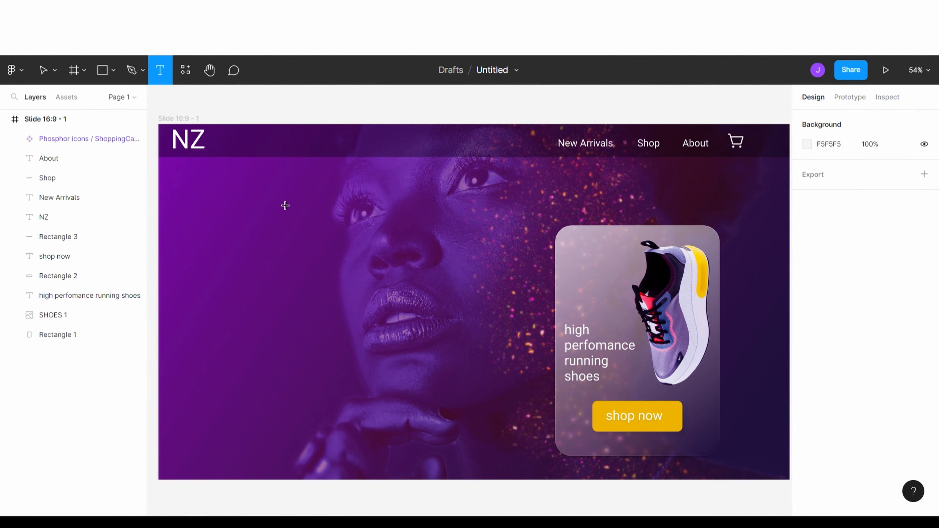
{"action": "left_click_drag", "start_coordinate": [185, 332], "coordinate": [535, 447]}
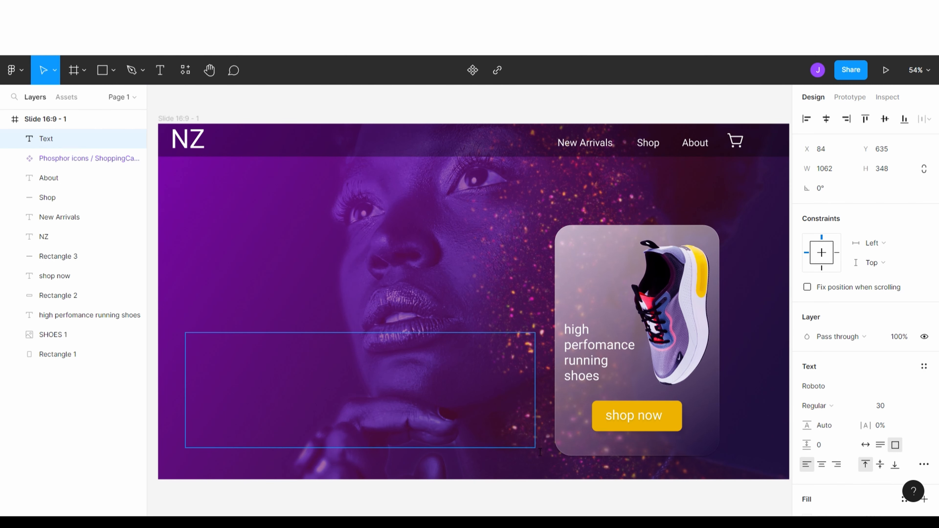
{"action": "type", "text": "Get ready for "}
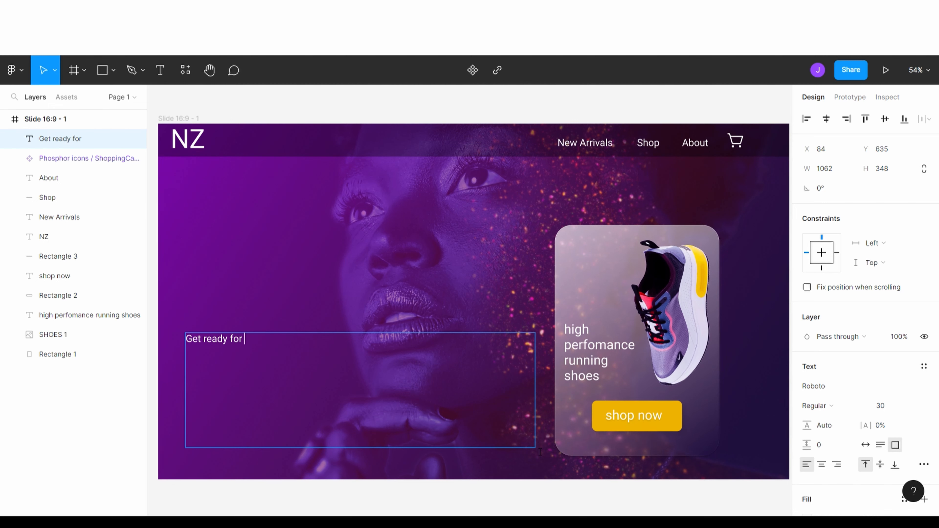
{"action": "type", "text": "your best r"}
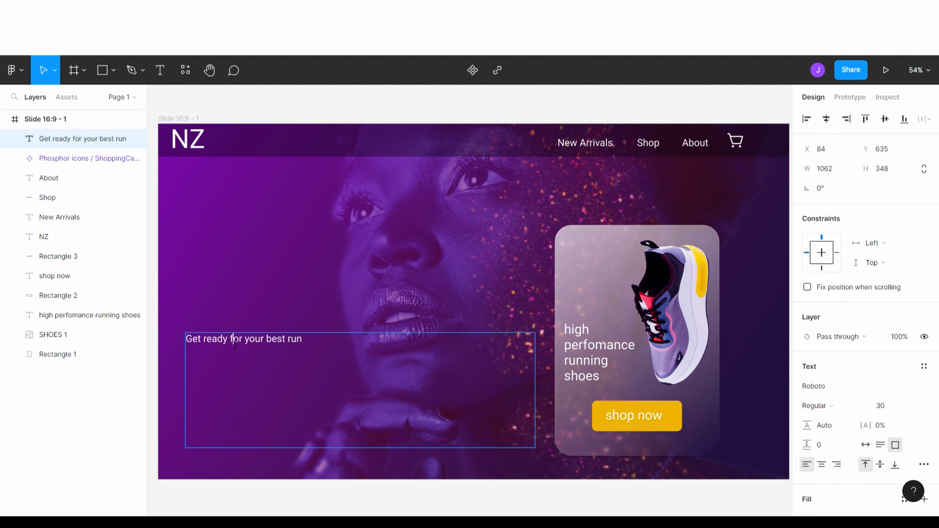
{"action": "key", "text": "Return"}
Step: Set the font size of the whole "Get ready for your best run" headline to 100
{"action": "key", "text": "ctrl+a"}
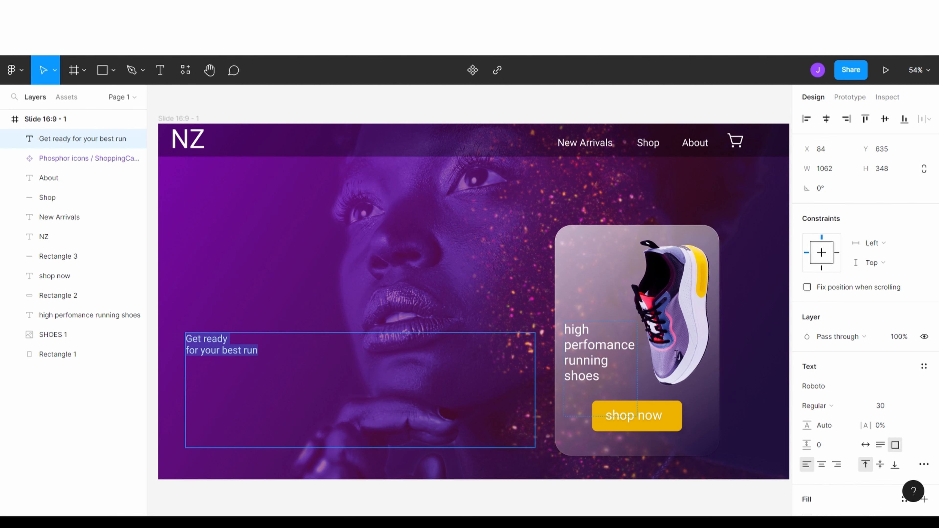
{"action": "left_click", "coordinate": [893, 406]}
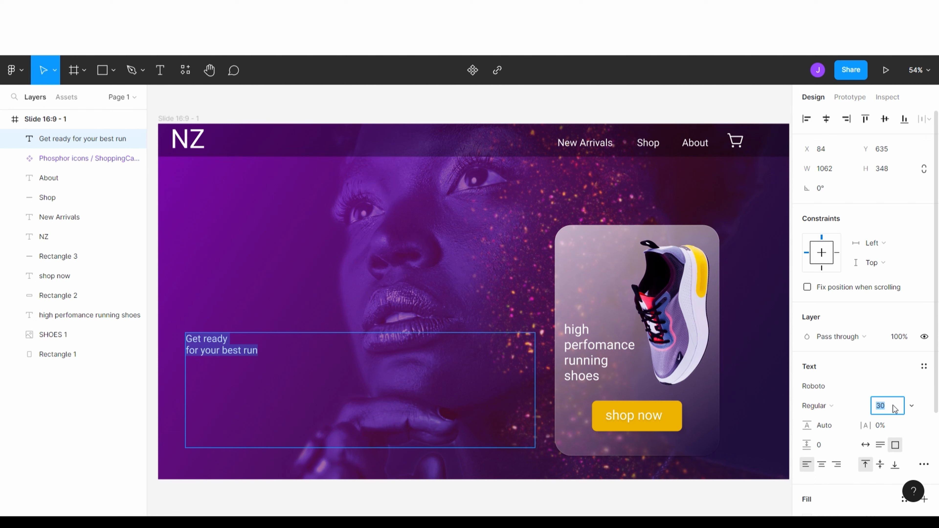
{"action": "type", "text": "100"}
{"action": "key", "text": "Return"}
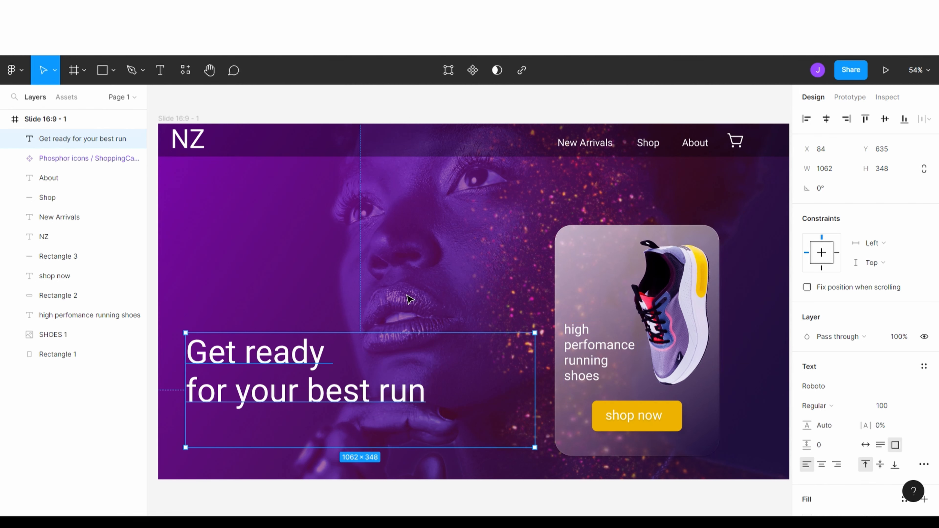
Step: Set the headline's font size to 110 and move it slightly down and toward the slide's left edge
{"action": "left_click", "coordinate": [882, 406]}
{"action": "type", "text": "110"}
{"action": "key", "text": "Return"}
{"action": "left_click_drag", "start_coordinate": [463, 404], "coordinate": [456, 412]}
{"action": "key", "text": "Escape"}
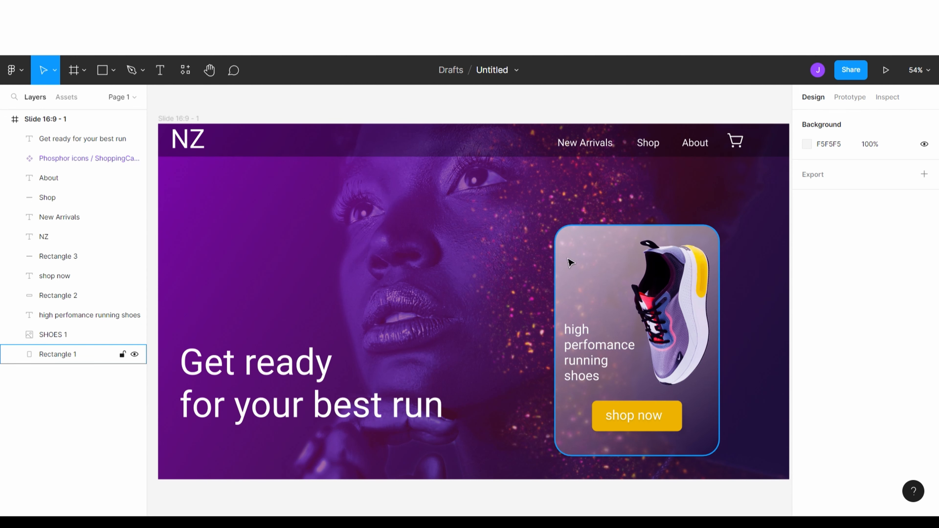
Step: Group the product card's "shop now" text, button rectangle, description text, shoe image and card rectangle
{"action": "left_click", "coordinate": [92, 276]}
{"action": "left_click", "coordinate": [91, 296], "text": "shift"}
{"action": "left_click", "coordinate": [97, 319], "text": "shift"}
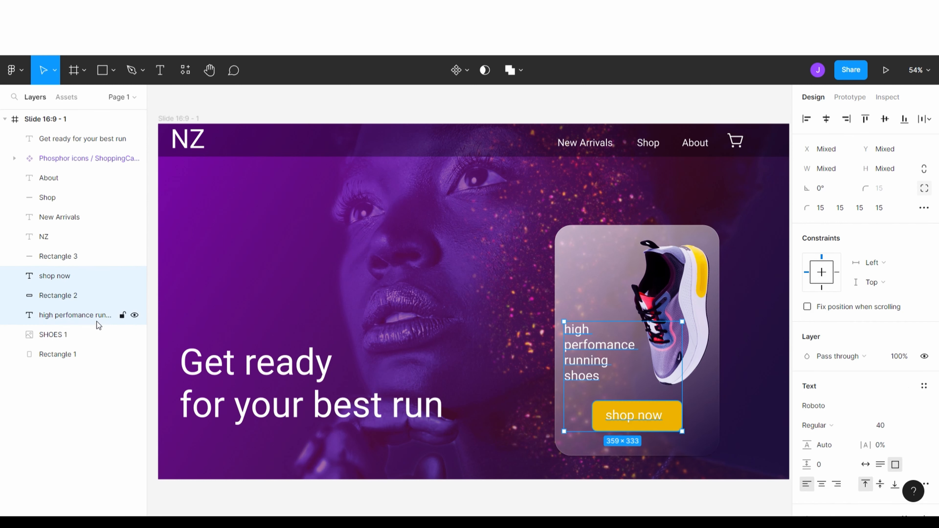
{"action": "left_click", "coordinate": [80, 336], "text": "shift"}
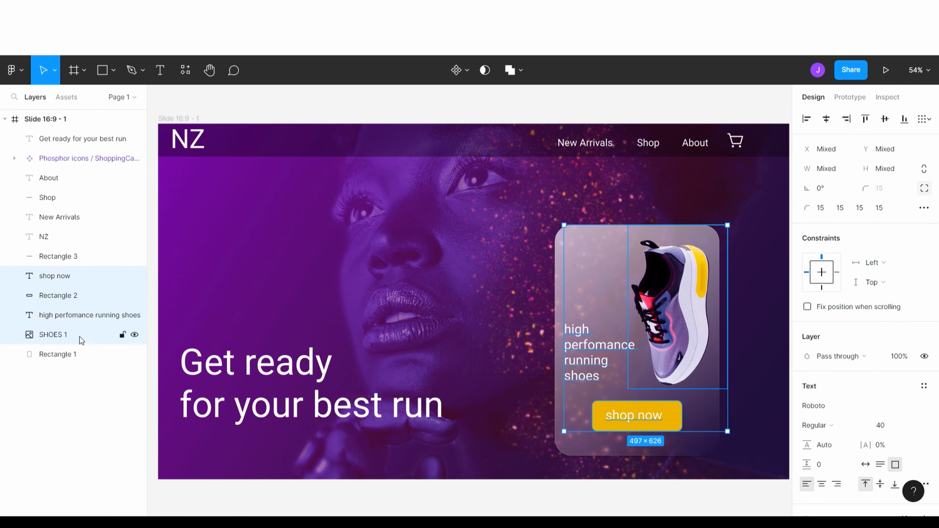
{"action": "left_click", "coordinate": [91, 355], "text": "shift"}
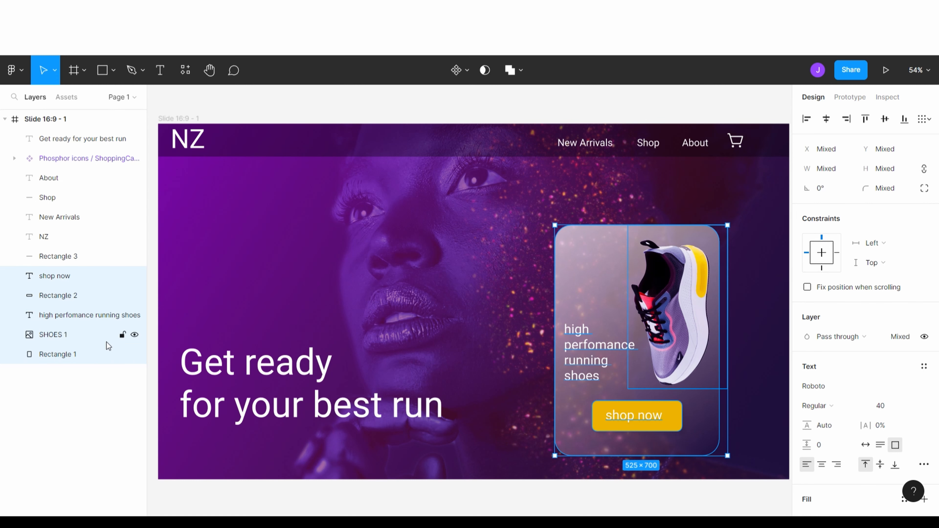
{"action": "key", "text": "ctrl+g"}
Step: Rename the product card group as "product home page"
{"action": "left_click", "coordinate": [72, 279]}
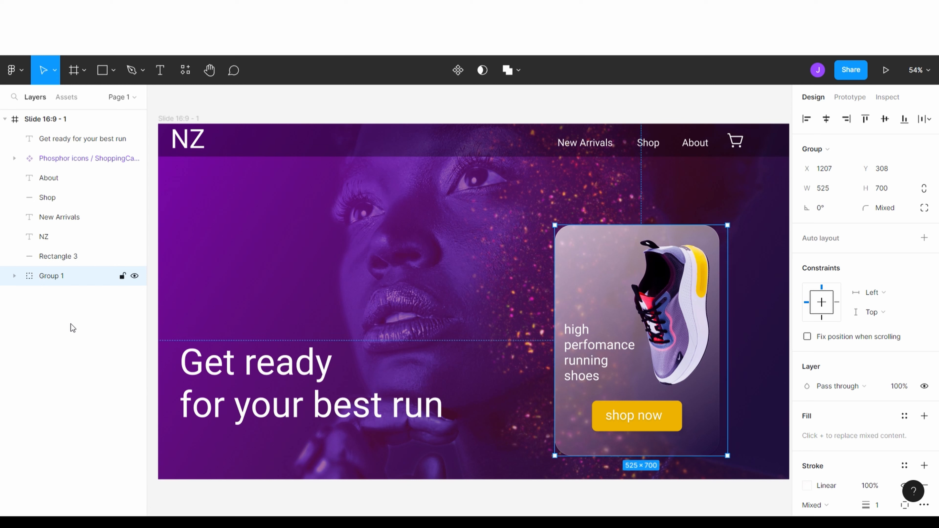
{"action": "double_click", "coordinate": [65, 276]}
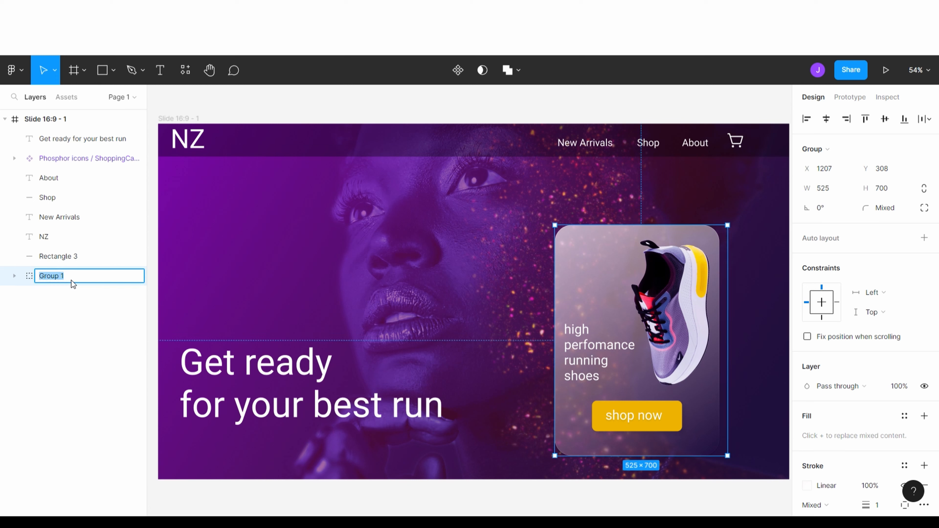
{"action": "type", "text": "product home page"}
{"action": "key", "text": "Return"}
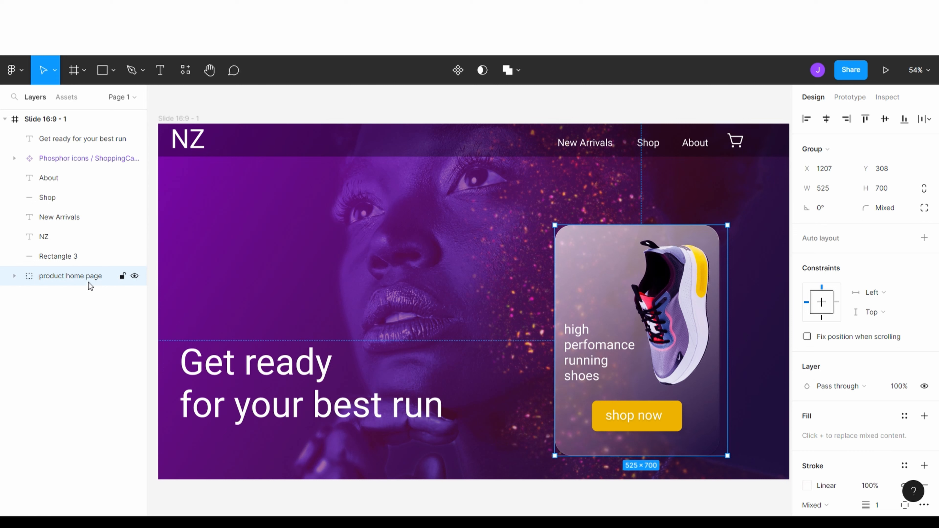